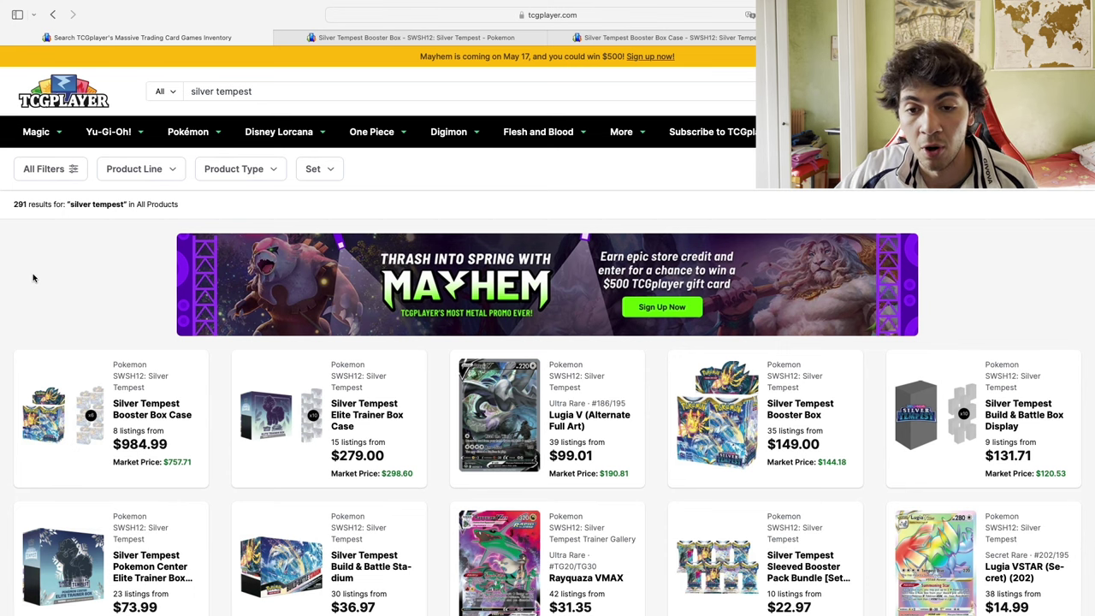
Scroll through the 'silver tempest' search results, which list 291 products with market prices
scroll(26, 281, down, 1)
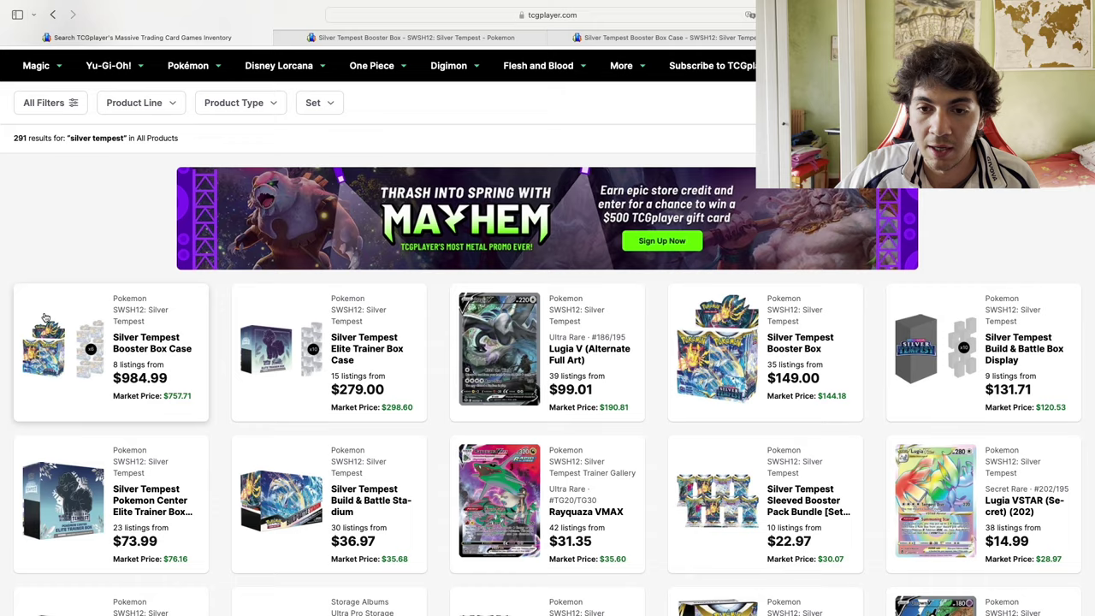
scroll(38, 308, up, 1)
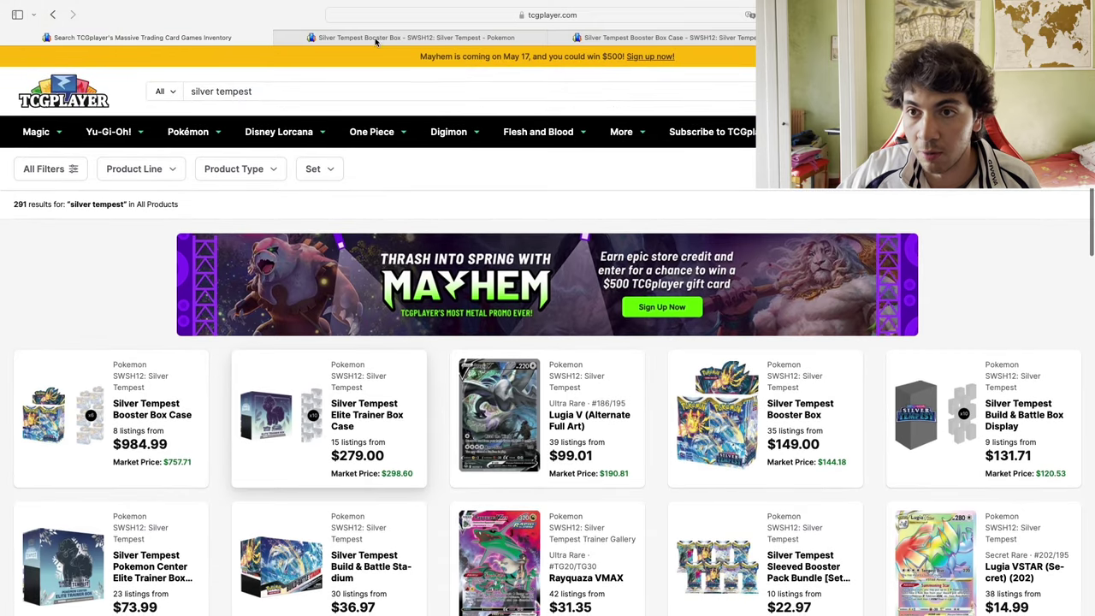
Go to the Silver Tempest Booster Box page and scroll down to its price chart and listings
click(378, 38)
scroll(230, 347, down, 3)
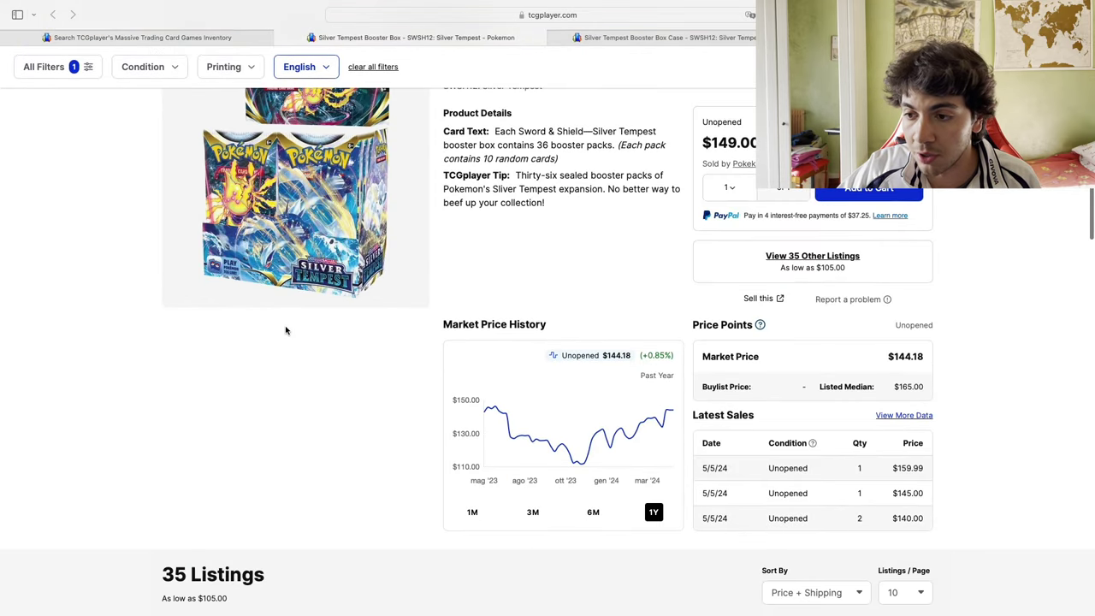
scroll(308, 359, down, 1)
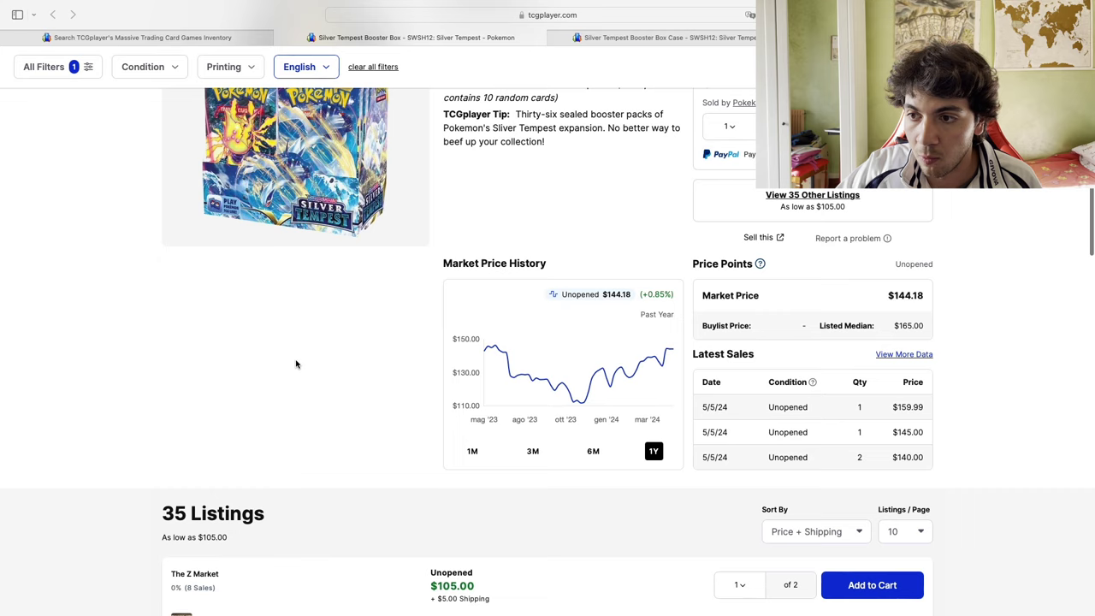
scroll(293, 365, up, 2)
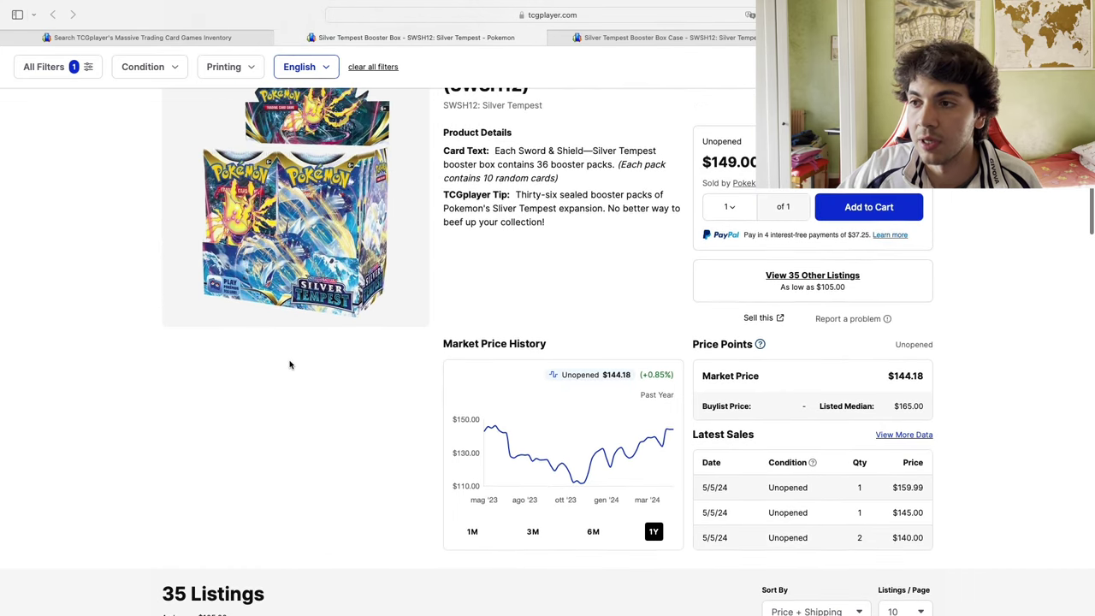
scroll(244, 368, down, 10)
scroll(144, 357, down, 4)
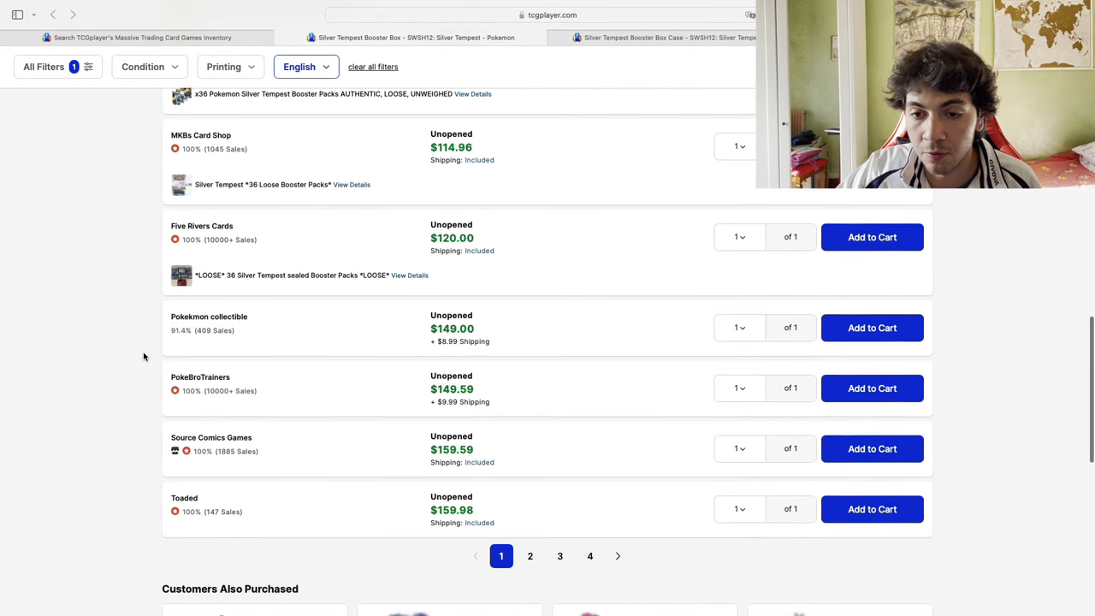
Highlight the cheapest $149.00 listing price with its shipping, then return to the top
double_click(439, 329)
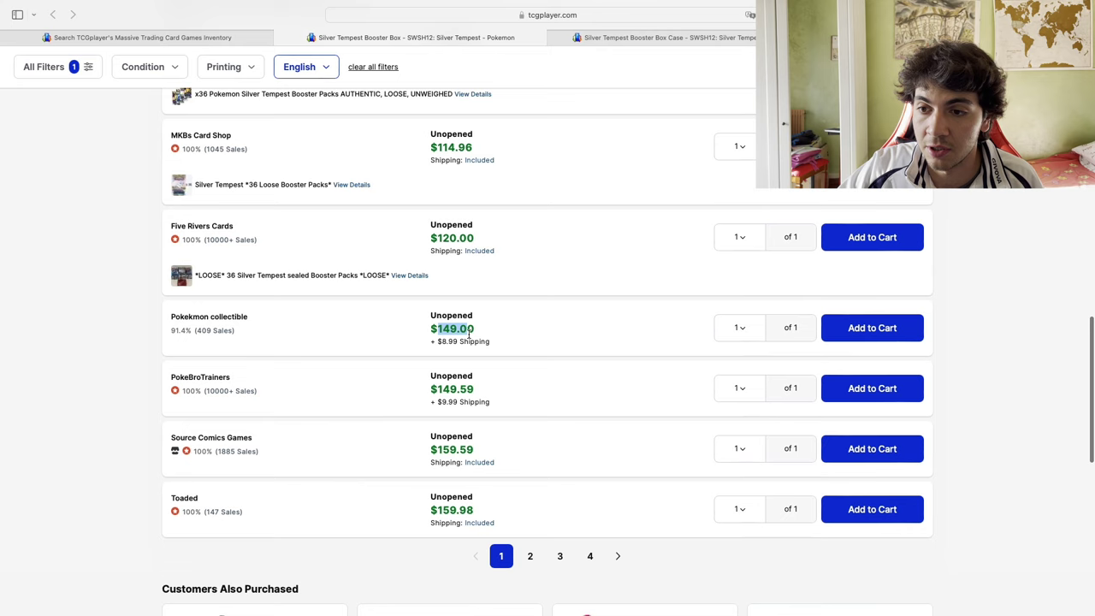
click(436, 340)
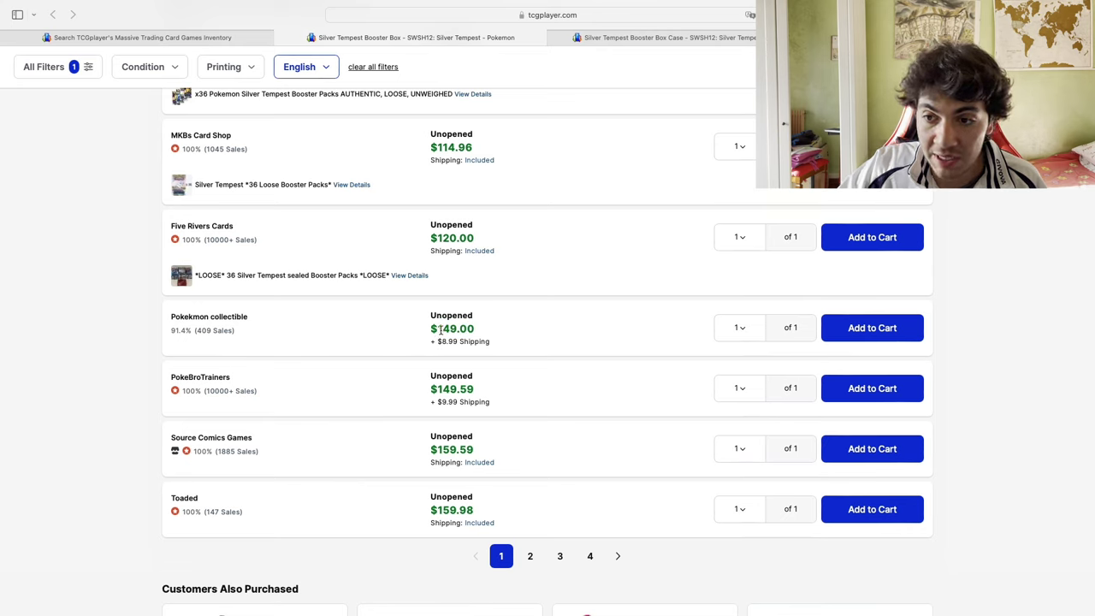
triple_click(439, 329)
click(473, 345)
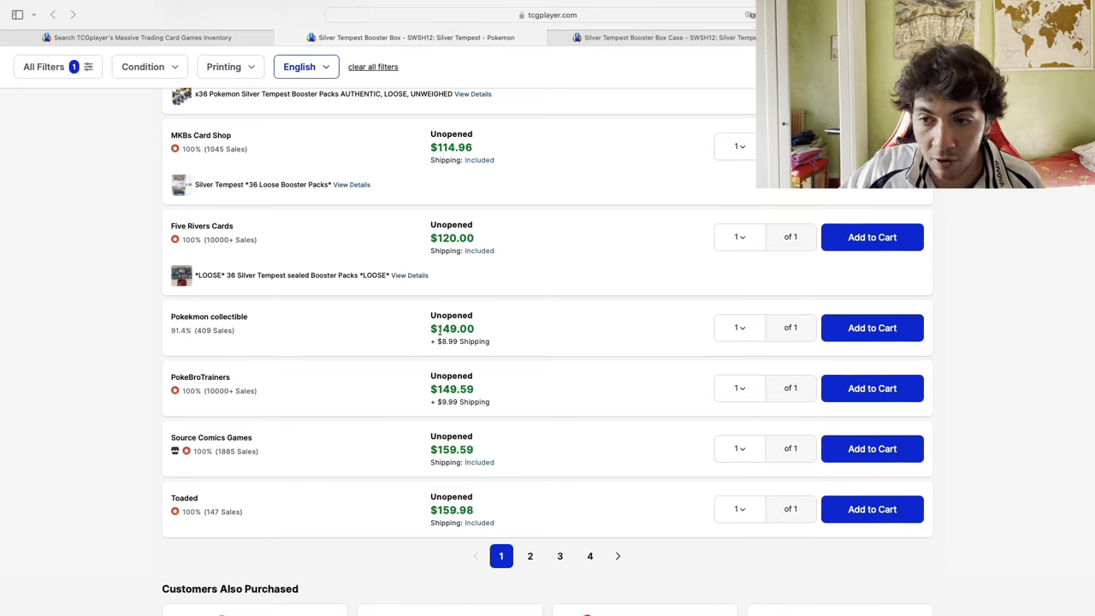
drag(438, 329, 488, 345)
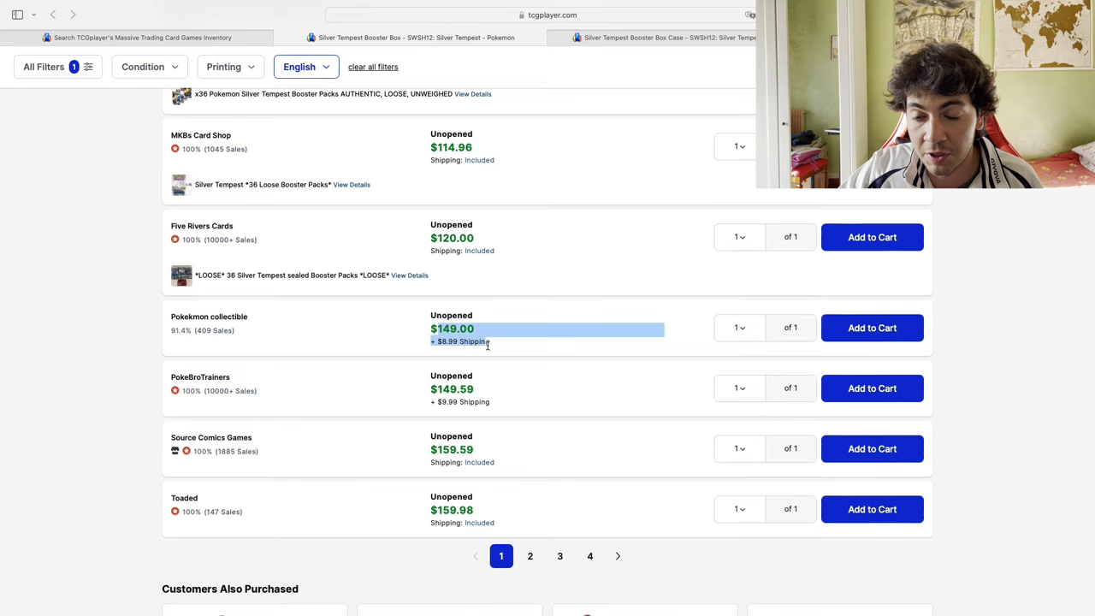
click(432, 329)
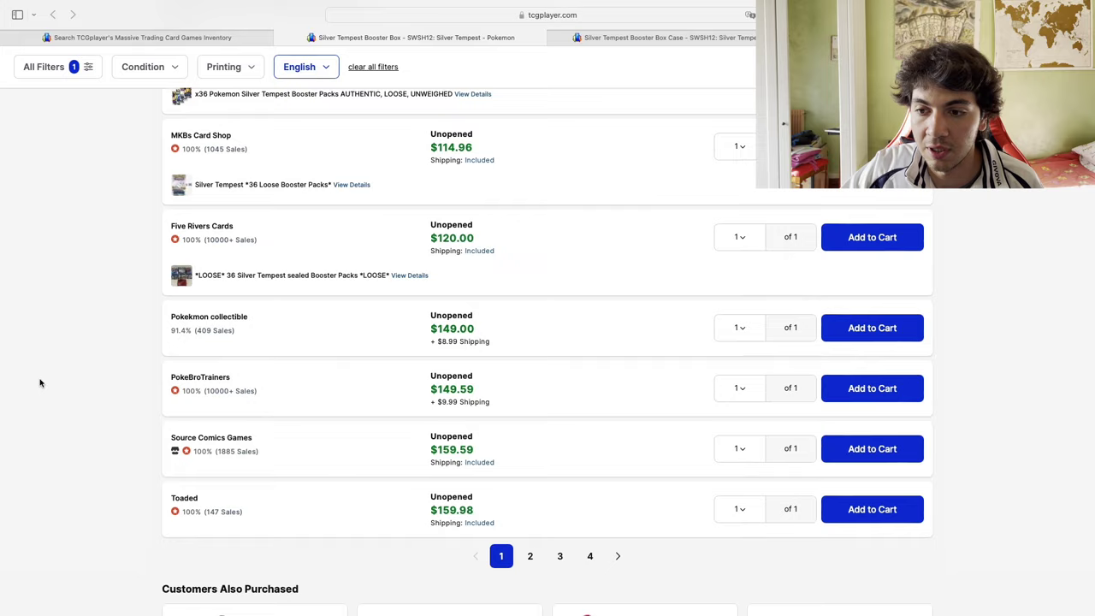
scroll(42, 385, up, 15)
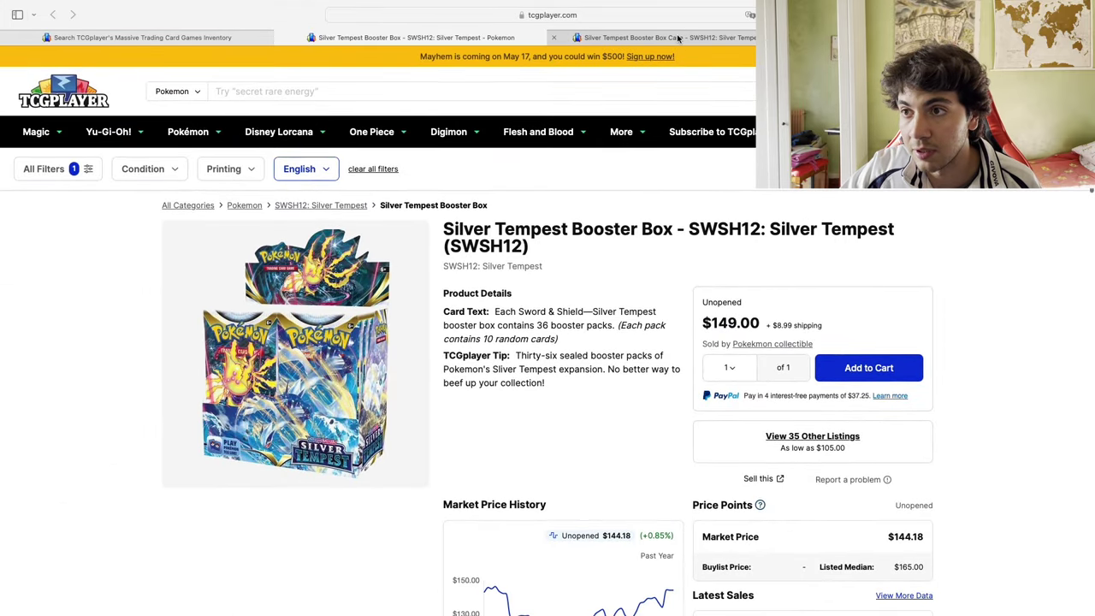
Go to the Booster Box Case page and highlight its $757.71 market price
key(ctrl+Tab)
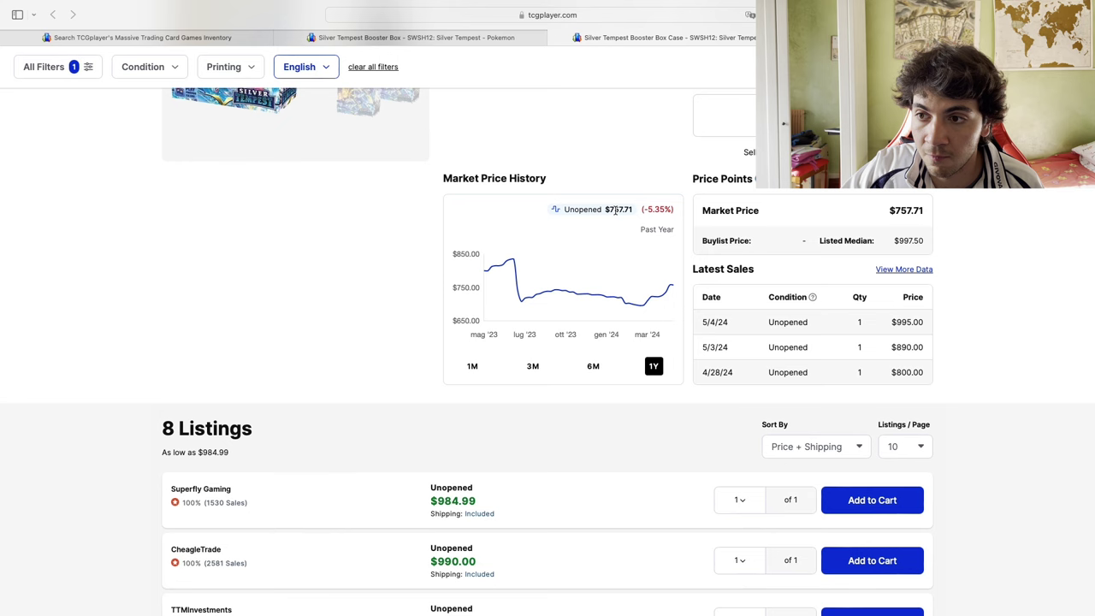
drag(610, 208, 623, 210)
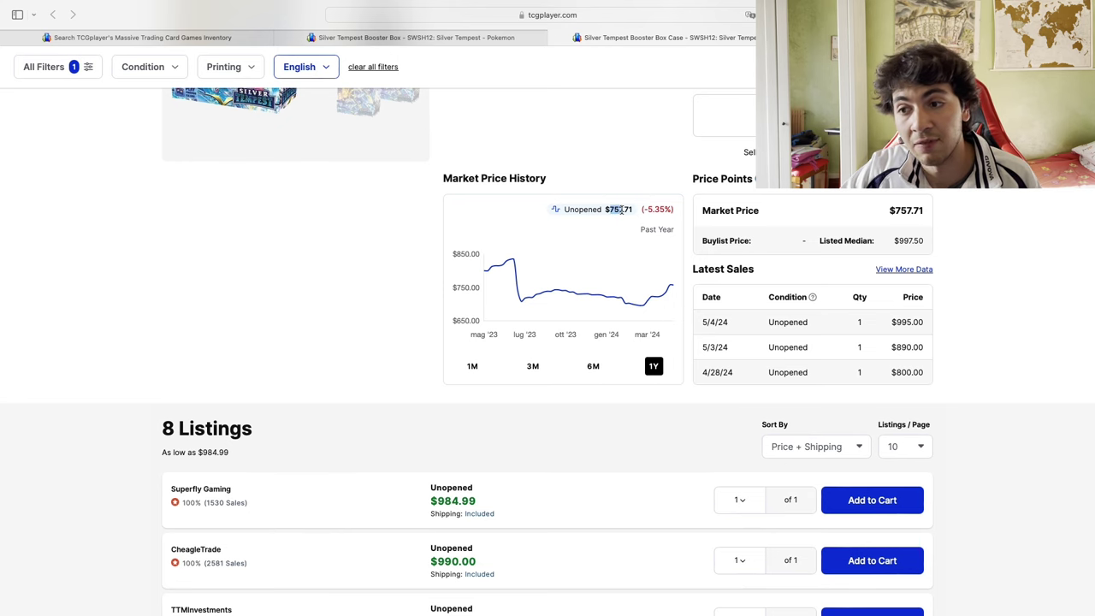
scroll(264, 257, down, 4)
scroll(265, 256, up, 2)
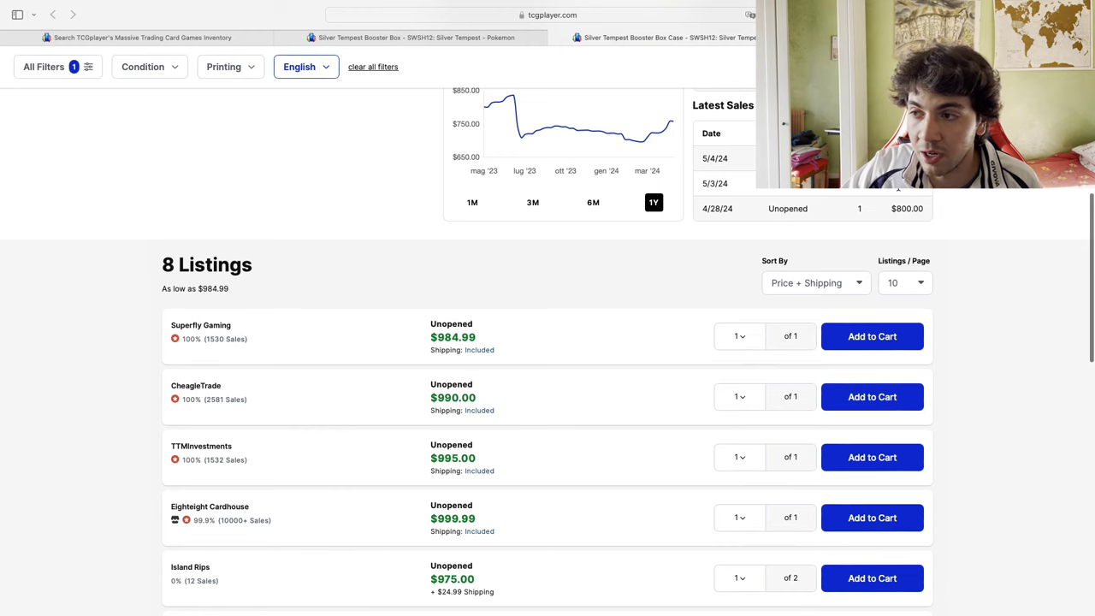
Scroll through the Market Price History chart and the 8 listings, then back to the top
scroll(428, 248, down, 2)
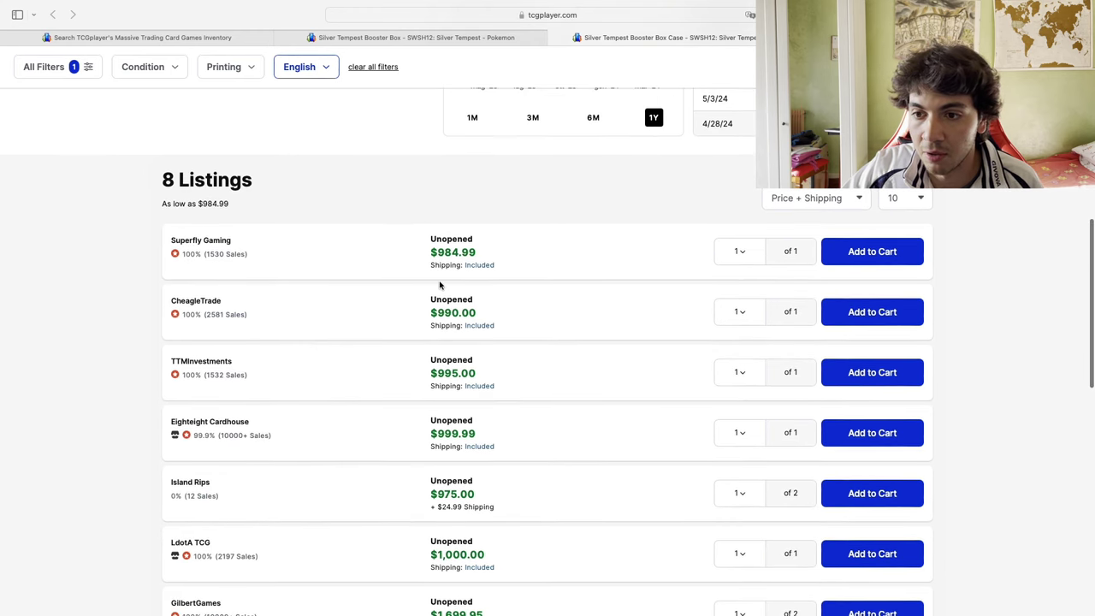
scroll(102, 247, down, 2)
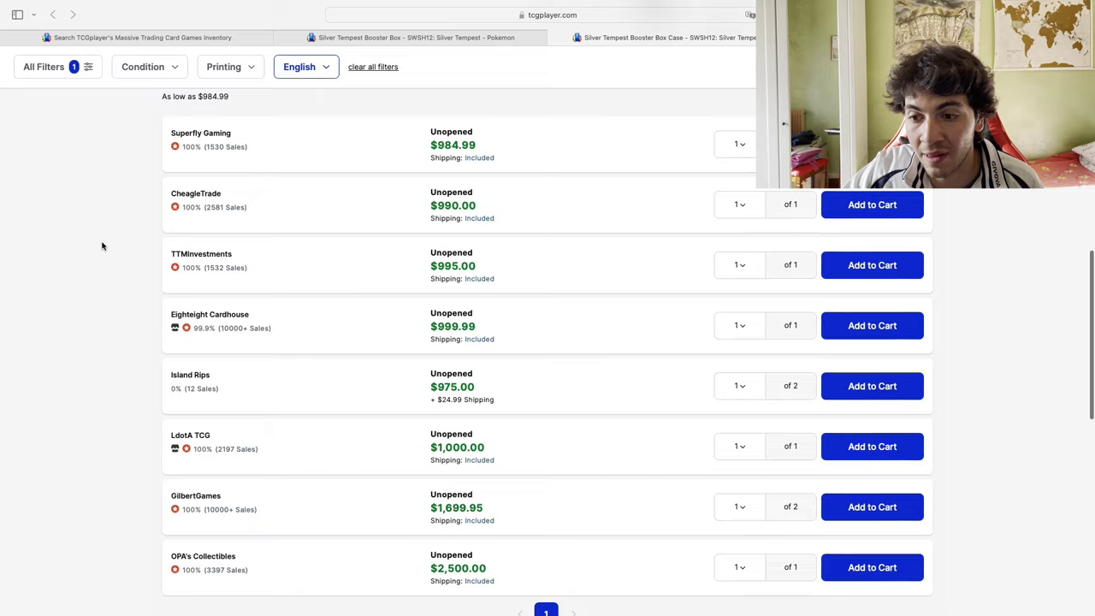
scroll(102, 246, down, 3)
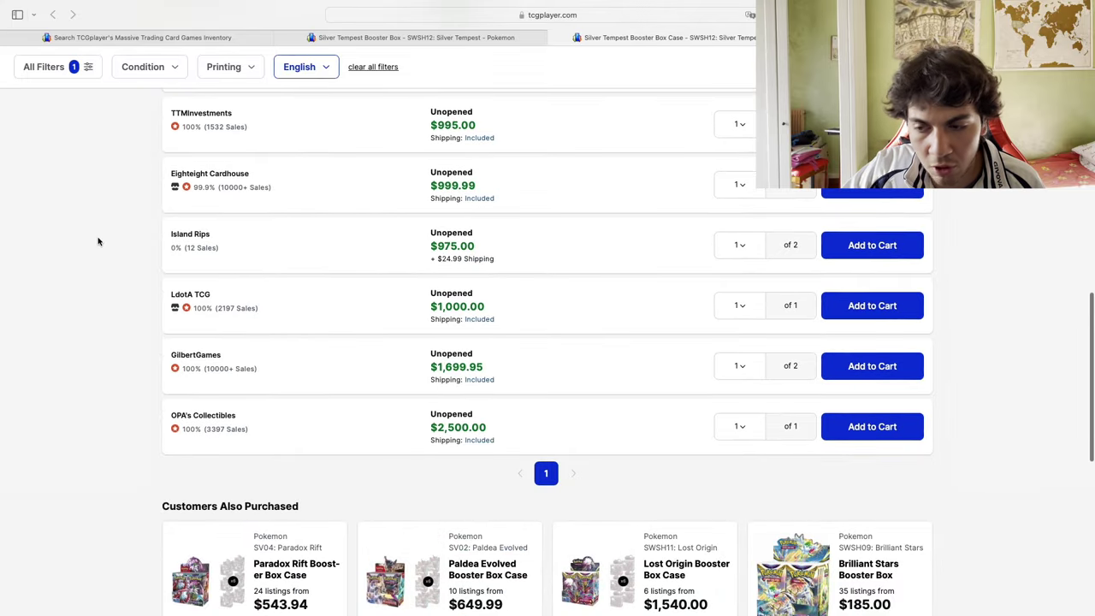
scroll(96, 241, up, 4)
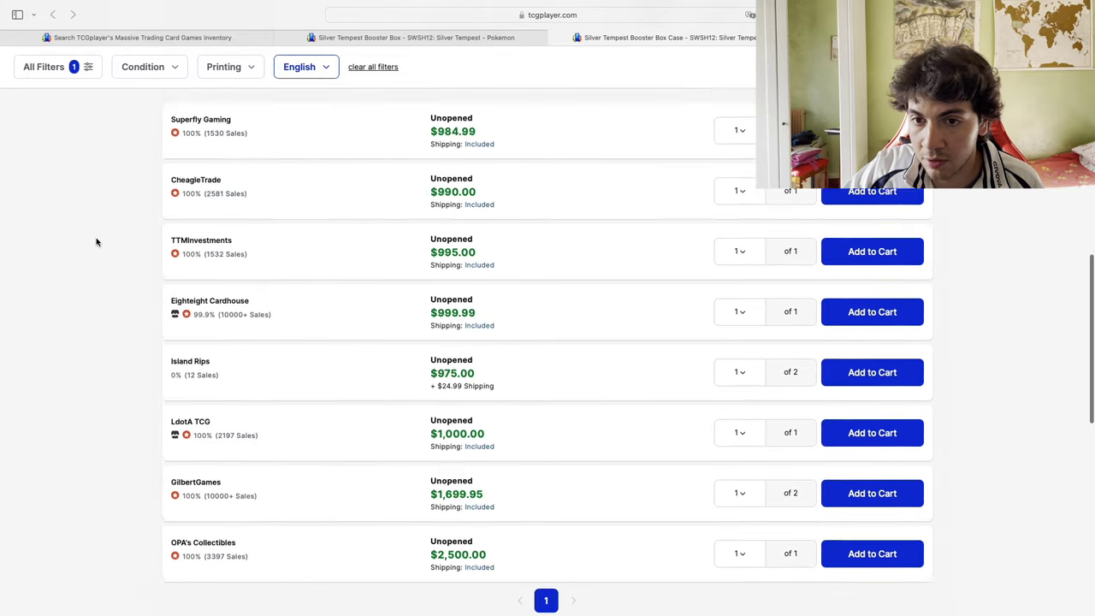
scroll(107, 246, down, 2)
scroll(108, 246, up, 2)
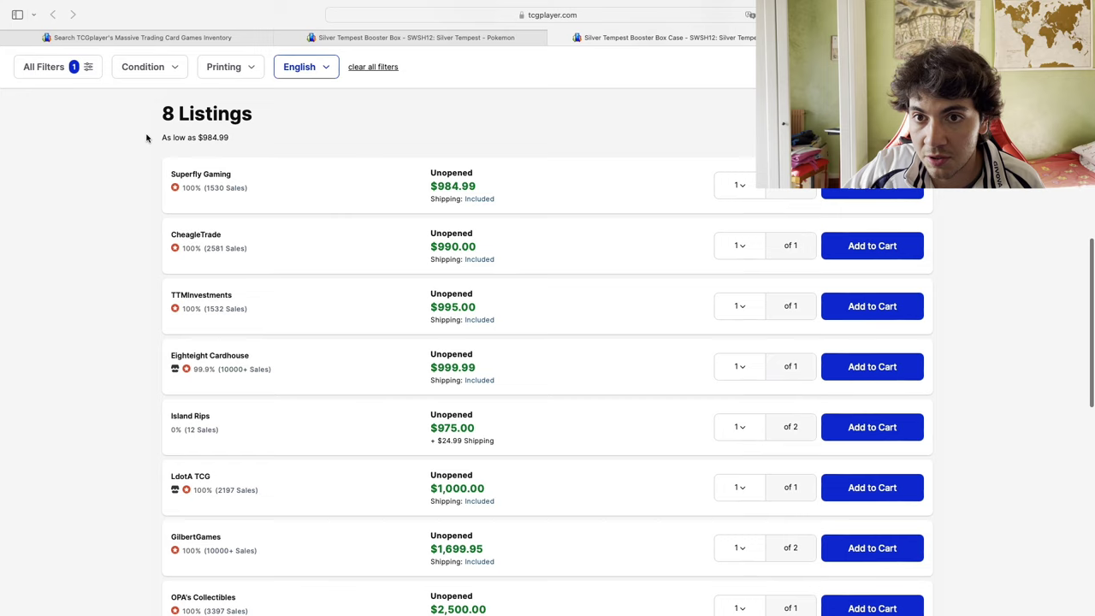
drag(162, 115, 254, 117)
click(255, 117)
scroll(255, 117, up, 8)
scroll(548, 342, down, 3)
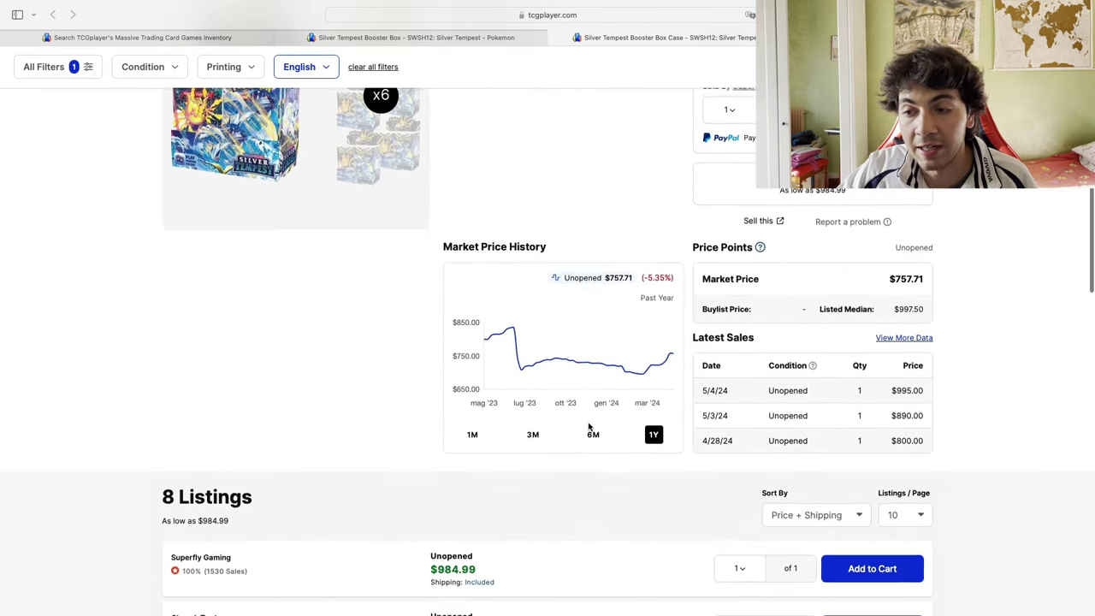
scroll(645, 372, up, 1)
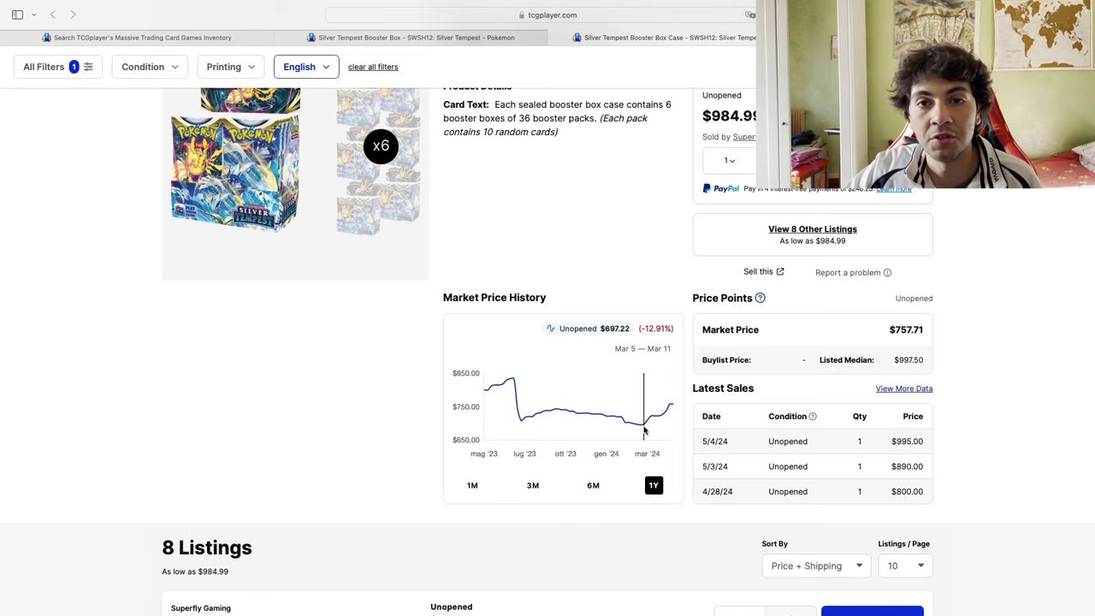
scroll(374, 379, up, 5)
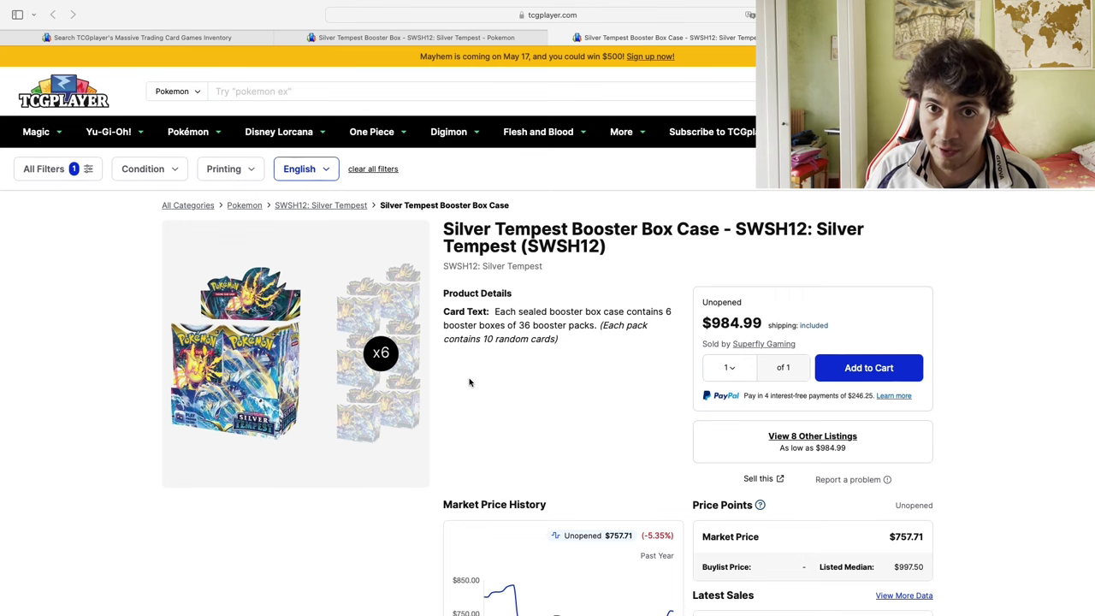
Scroll the Booster Box Case page down toward the price chart
scroll(111, 363, down, 3)
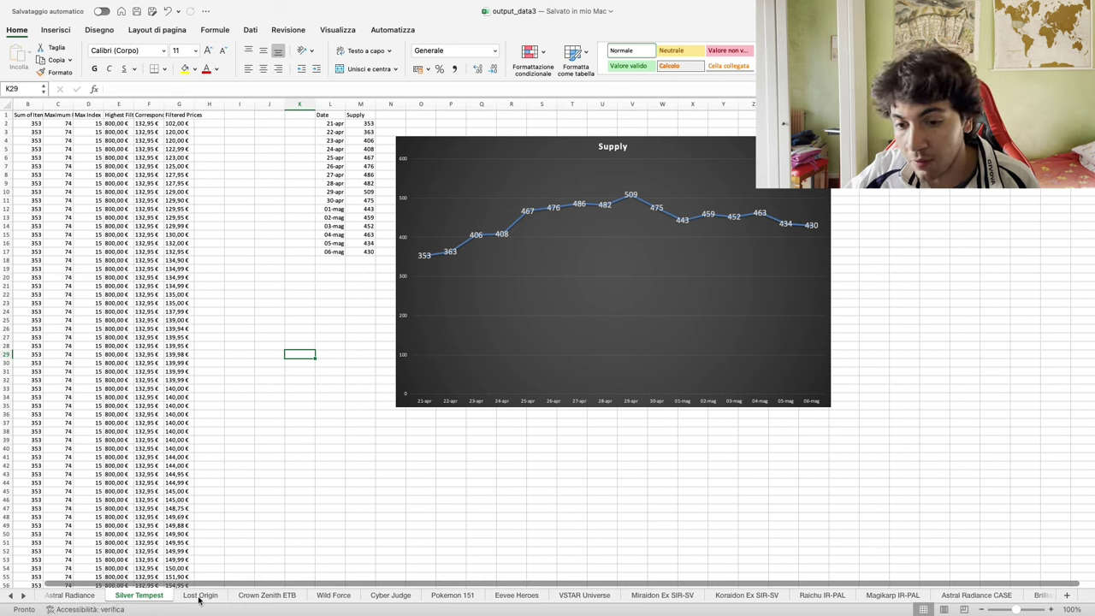
Scroll the sheet tabs back to the start and open the Silver Tempest sheet
click(23, 596)
click(23, 595)
click(23, 596)
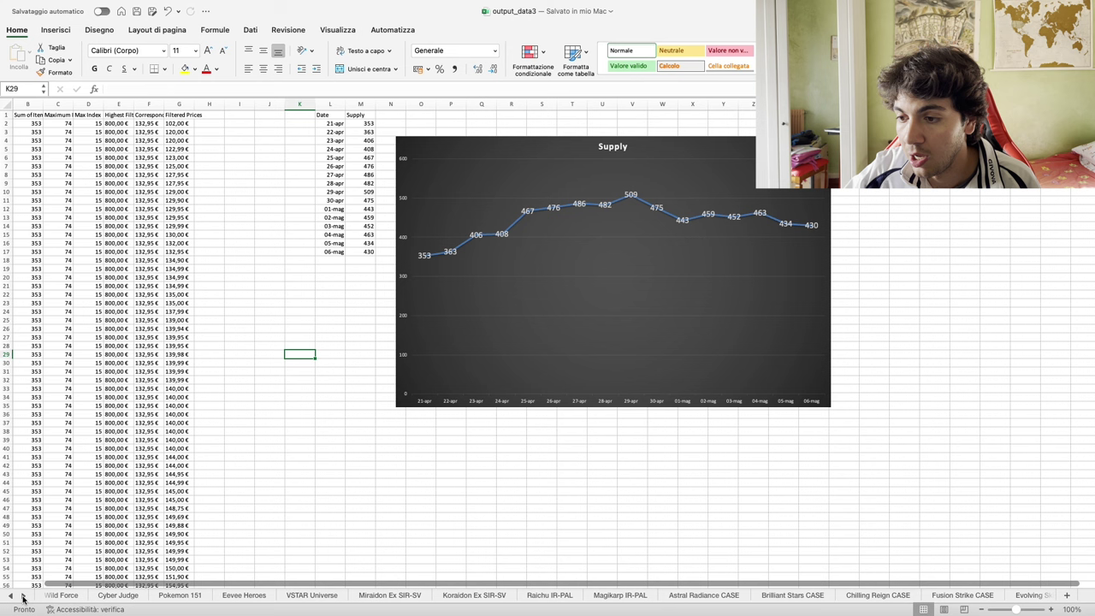
click(24, 596)
click(10, 597)
click(10, 597)
click(11, 596)
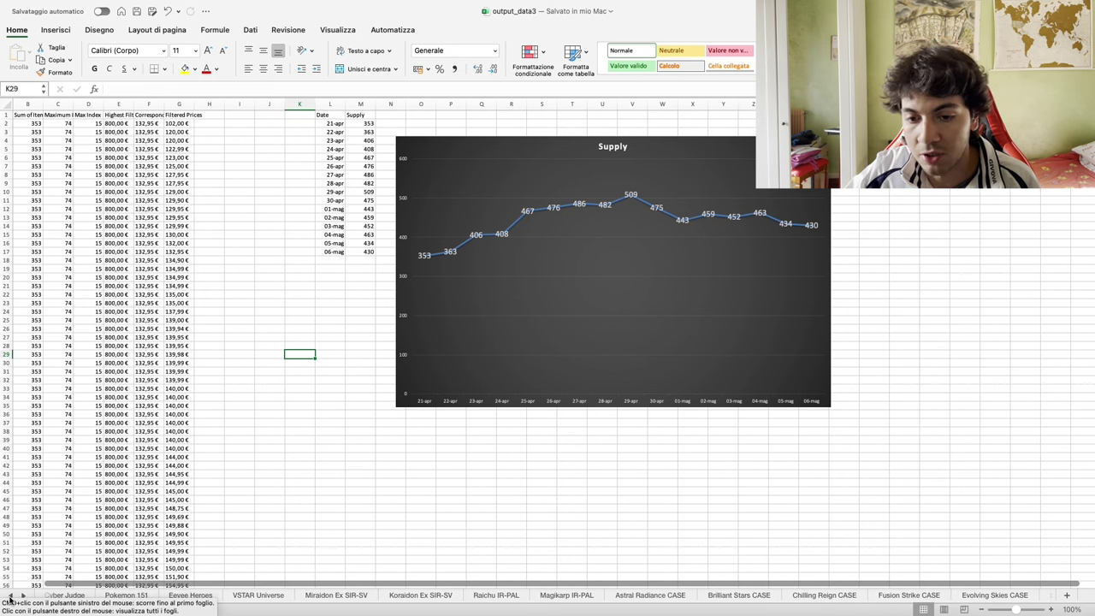
click(10, 596)
click(11, 596)
click(11, 597)
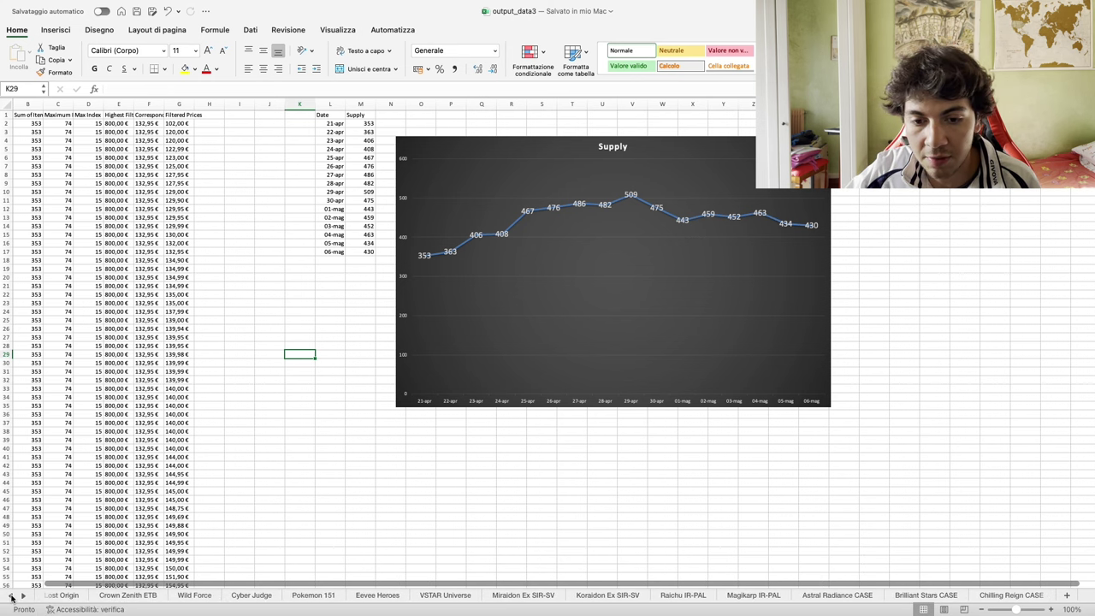
click(10, 597)
click(10, 596)
click(10, 596)
click(202, 595)
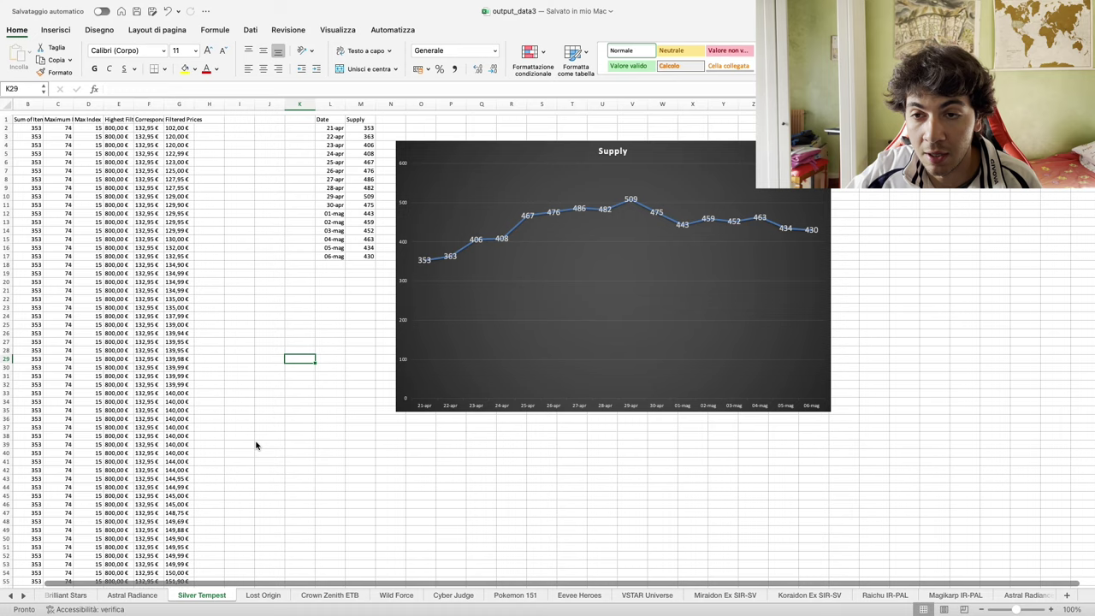
Select the Supply chart and zoom the sheet in to 150%
click(484, 145)
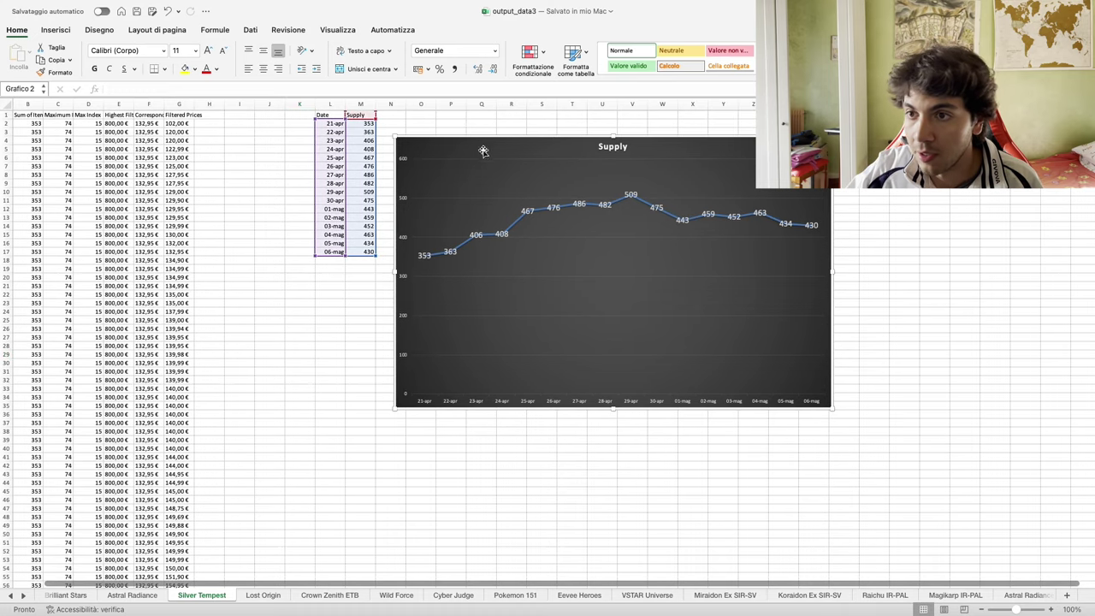
click(1052, 609)
click(1052, 609)
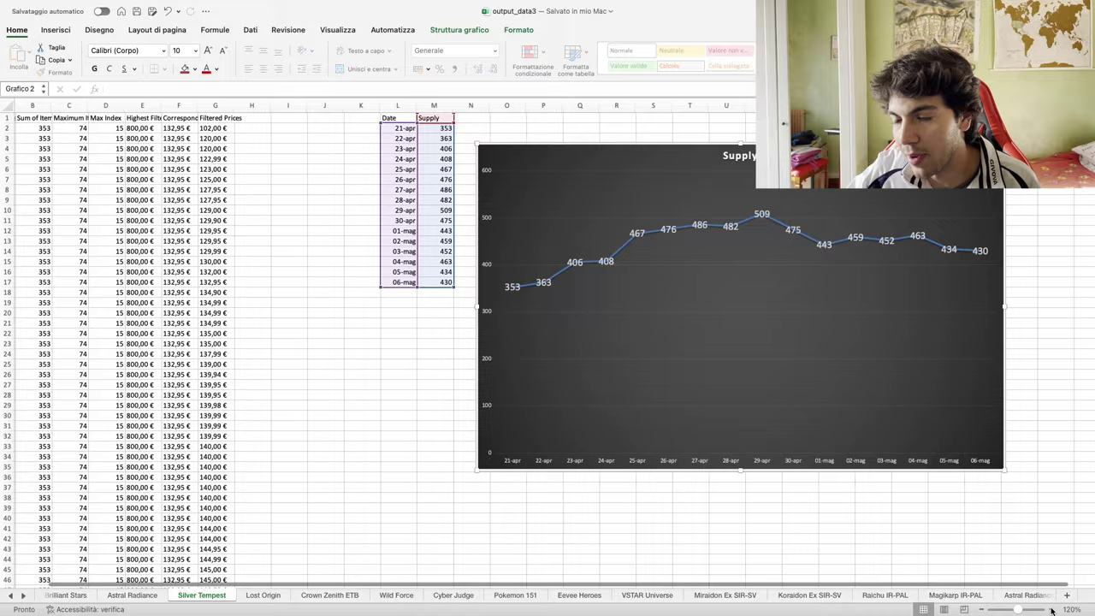
click(1053, 609)
click(1052, 609)
click(1053, 609)
scroll(930, 462, right, 3)
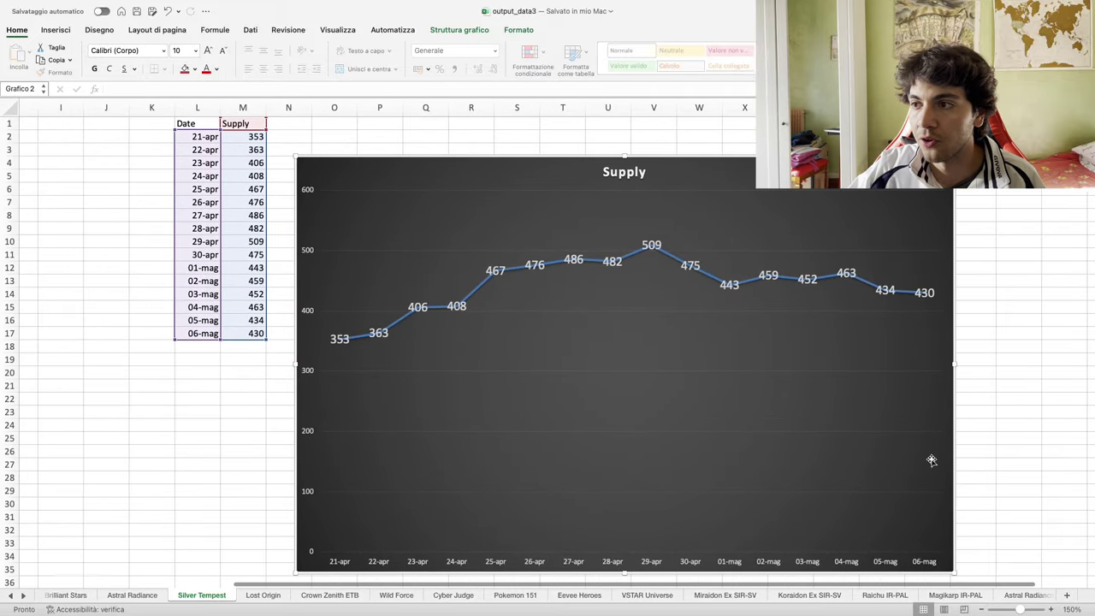
scroll(932, 460, right, 2)
Inspect the Supply chart's title and the data labels on its daily points
click(157, 432)
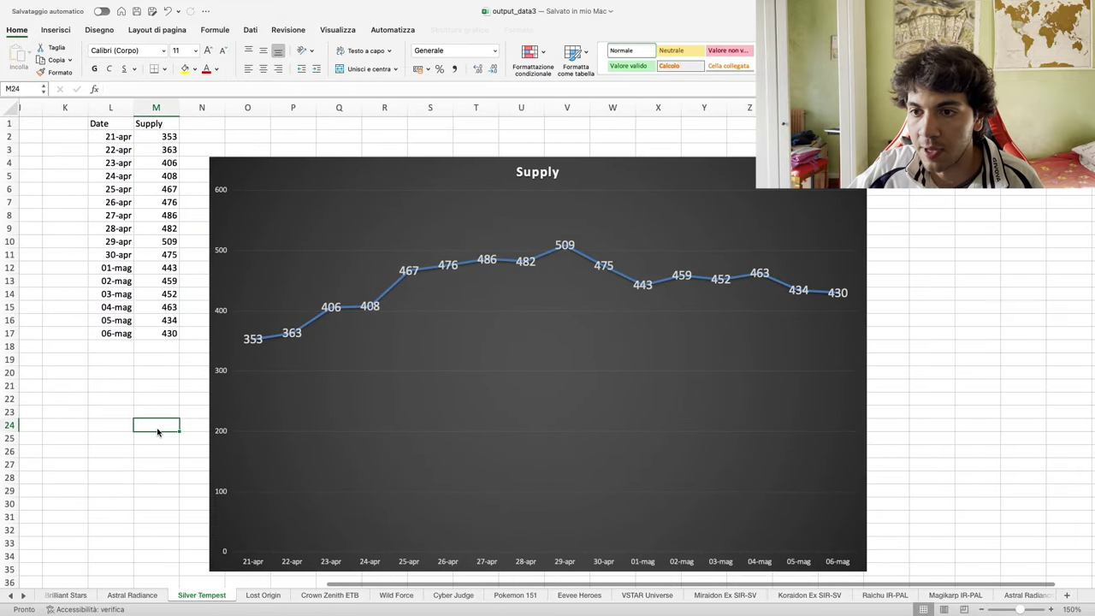
scroll(157, 432, down, 1)
click(533, 165)
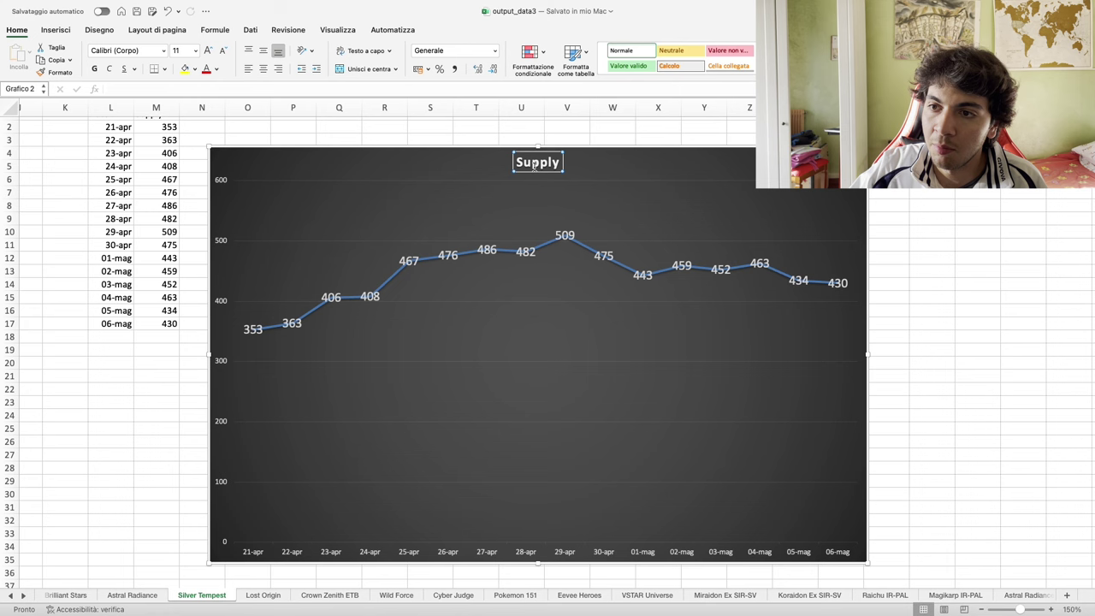
click(112, 521)
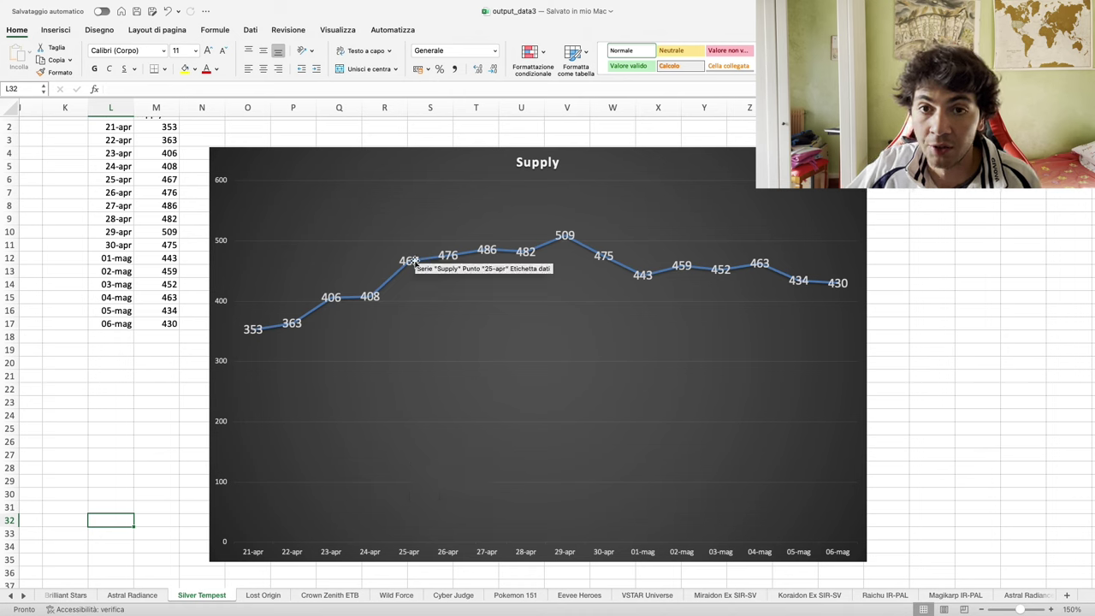
click(442, 255)
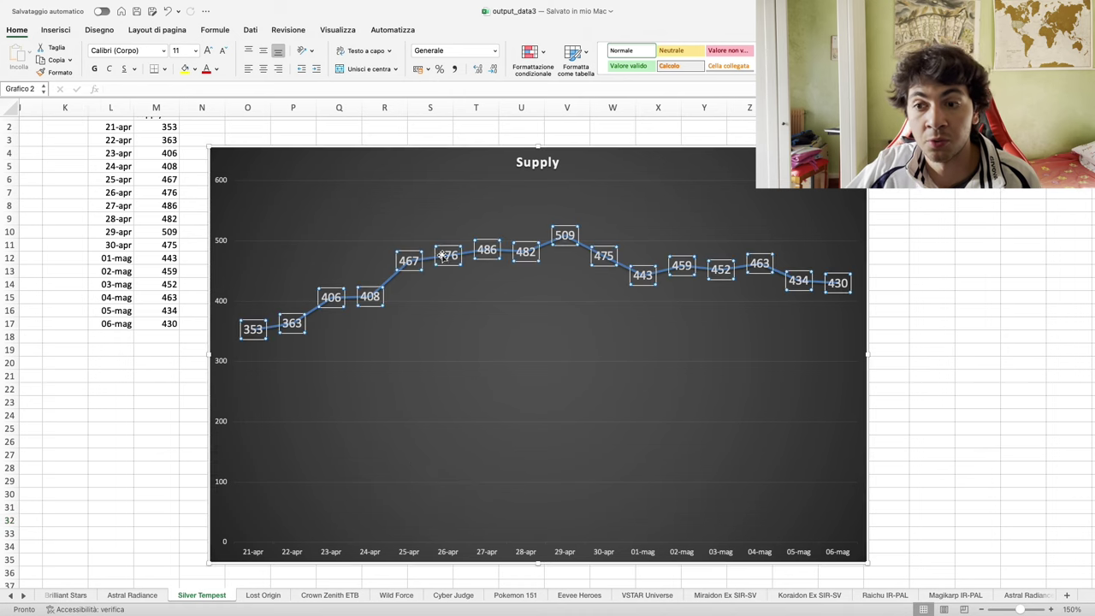
click(356, 140)
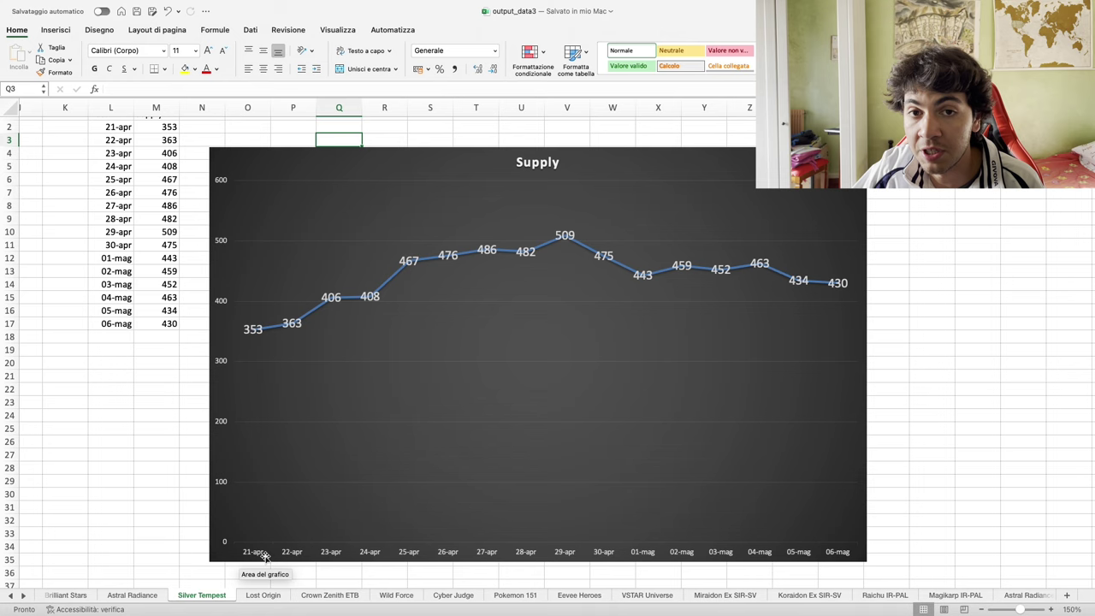
click(143, 440)
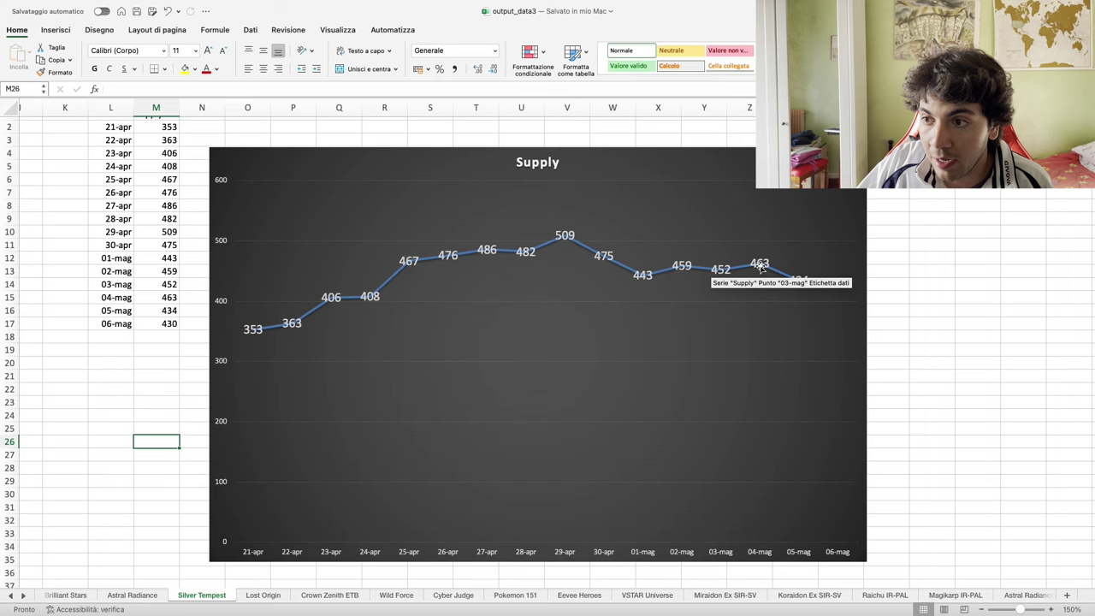
click(915, 298)
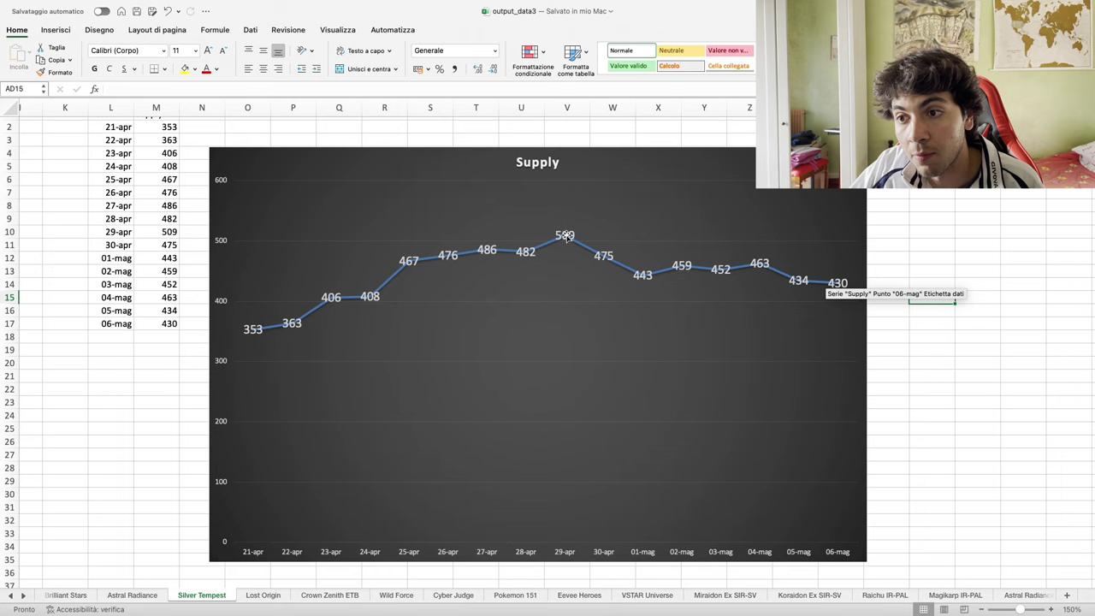
click(890, 380)
click(565, 236)
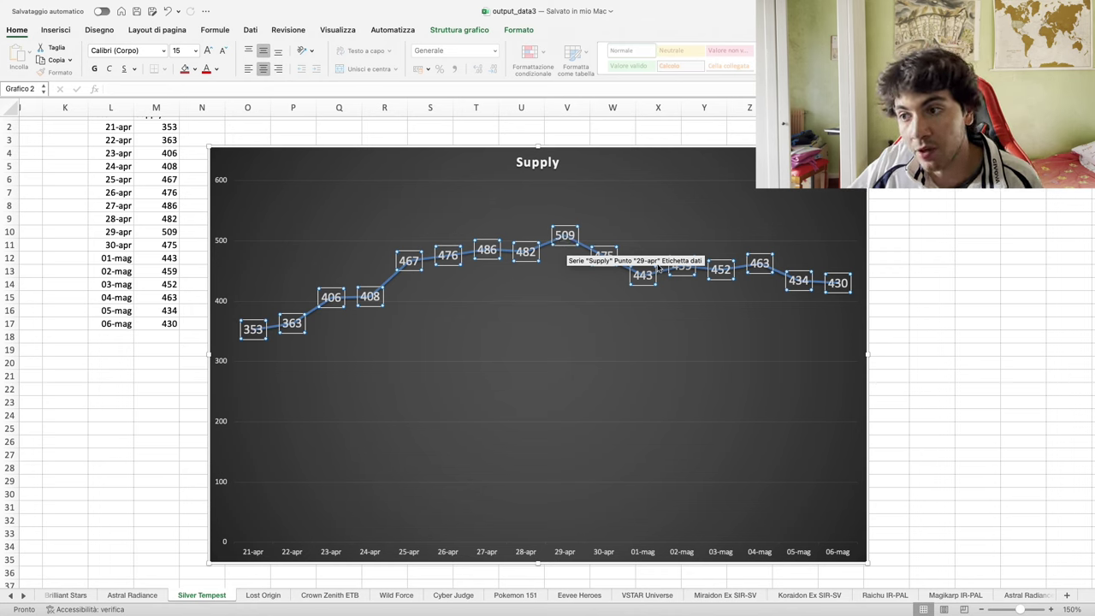
click(923, 292)
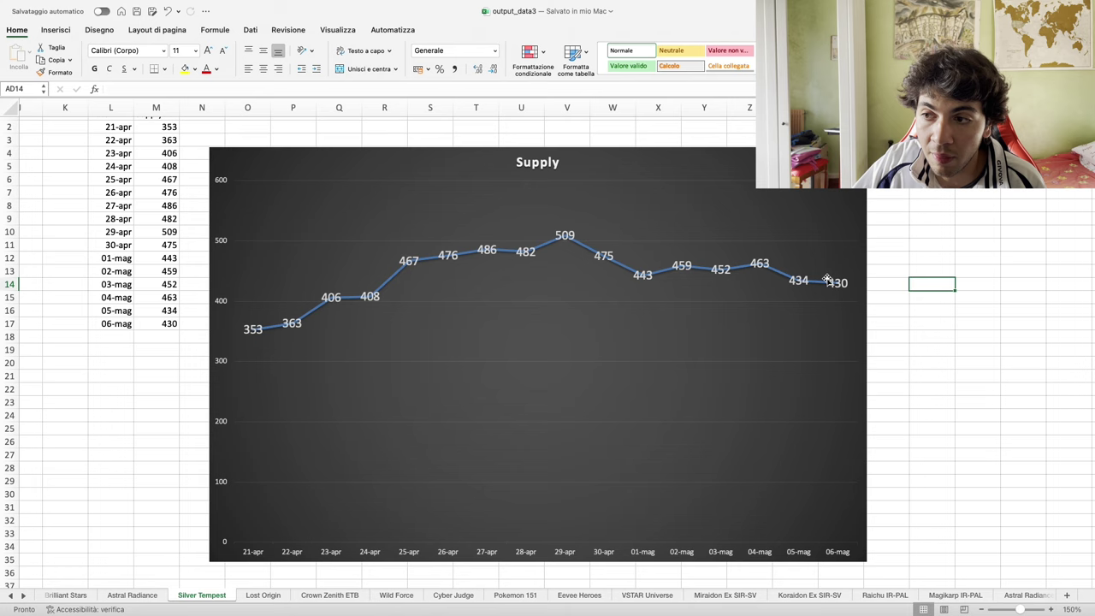
click(922, 271)
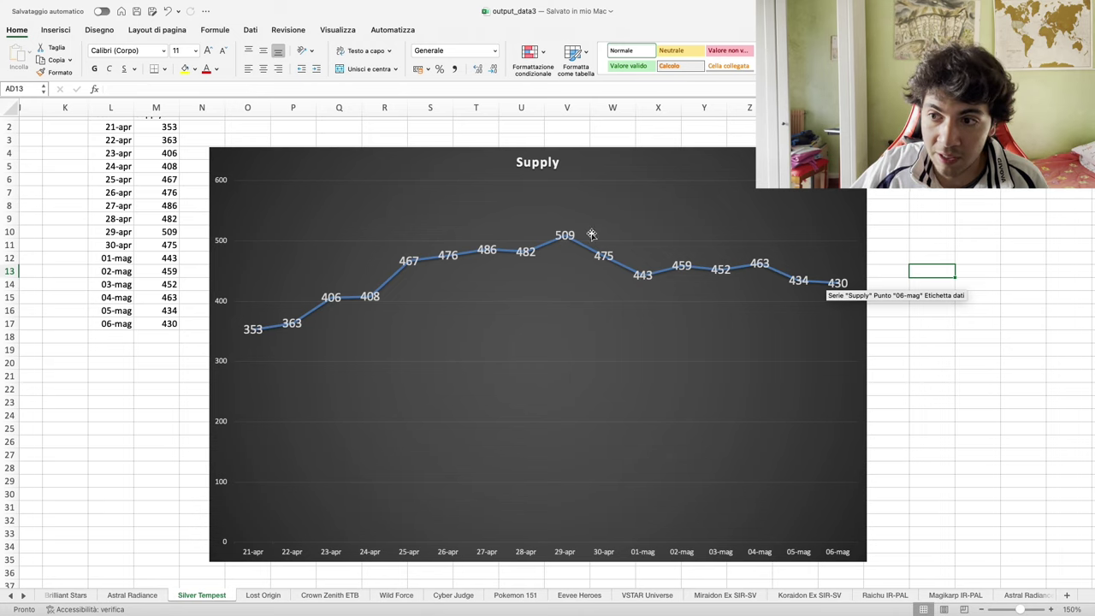
click(837, 284)
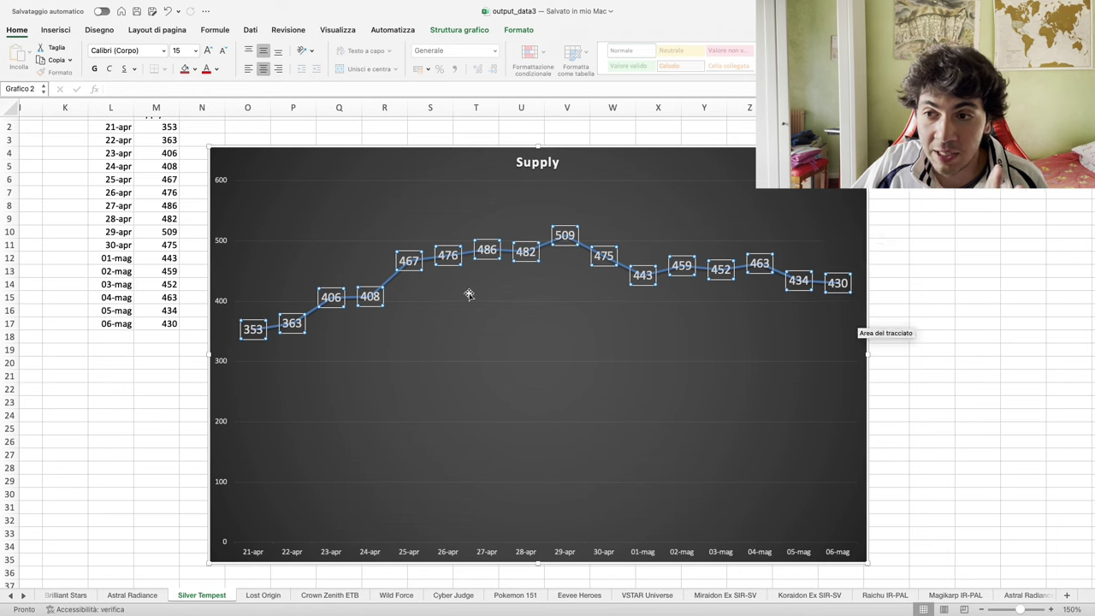
click(905, 319)
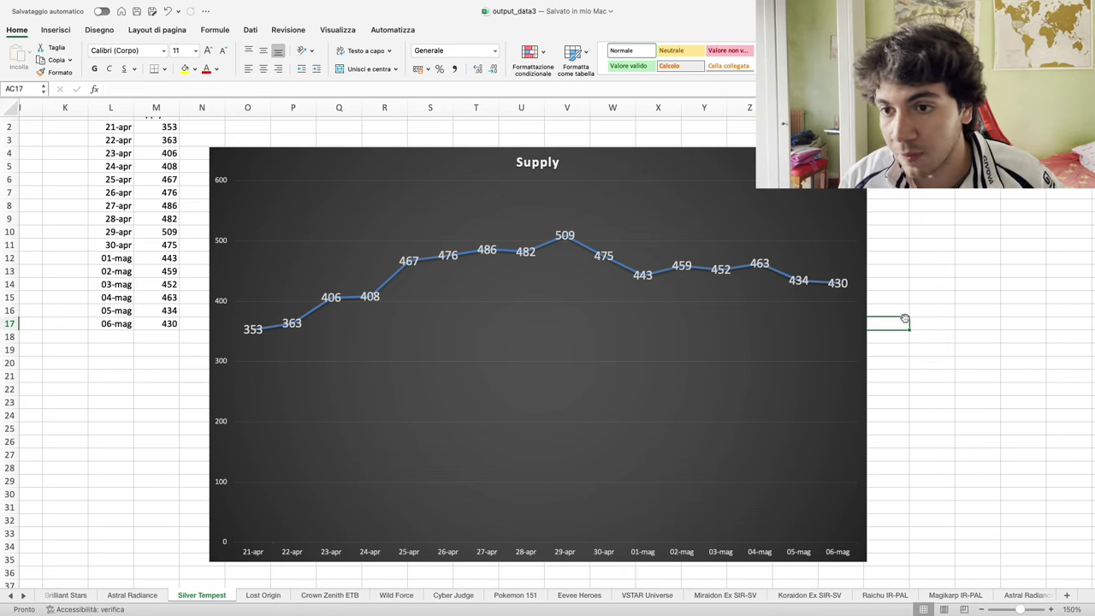
click(936, 315)
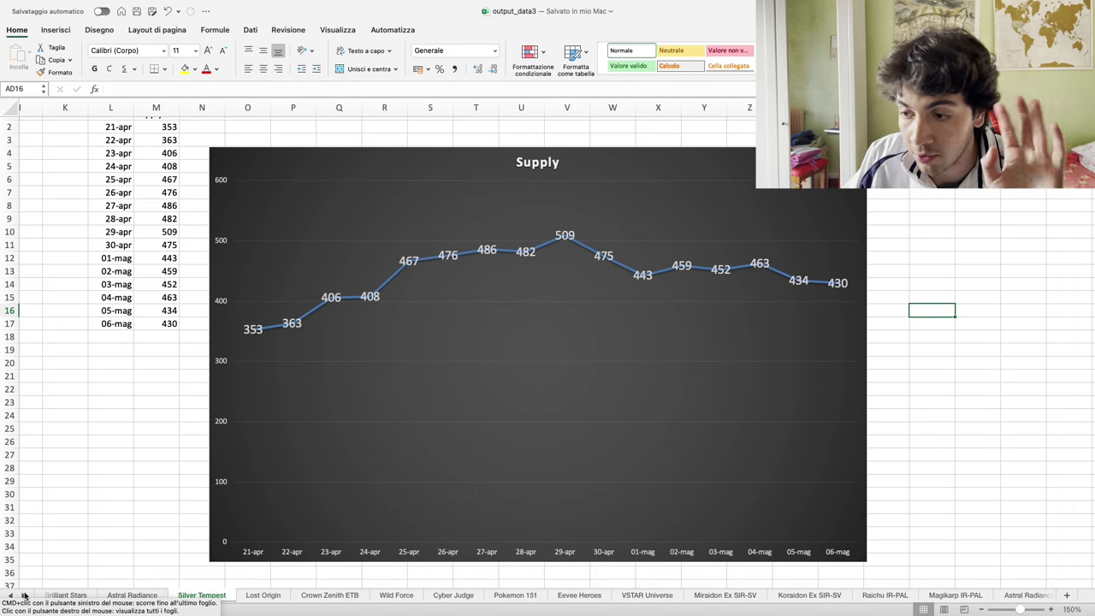
Open the Silver Tempest CASE sheet and select its first block of price data
drag(23, 596, 23, 597)
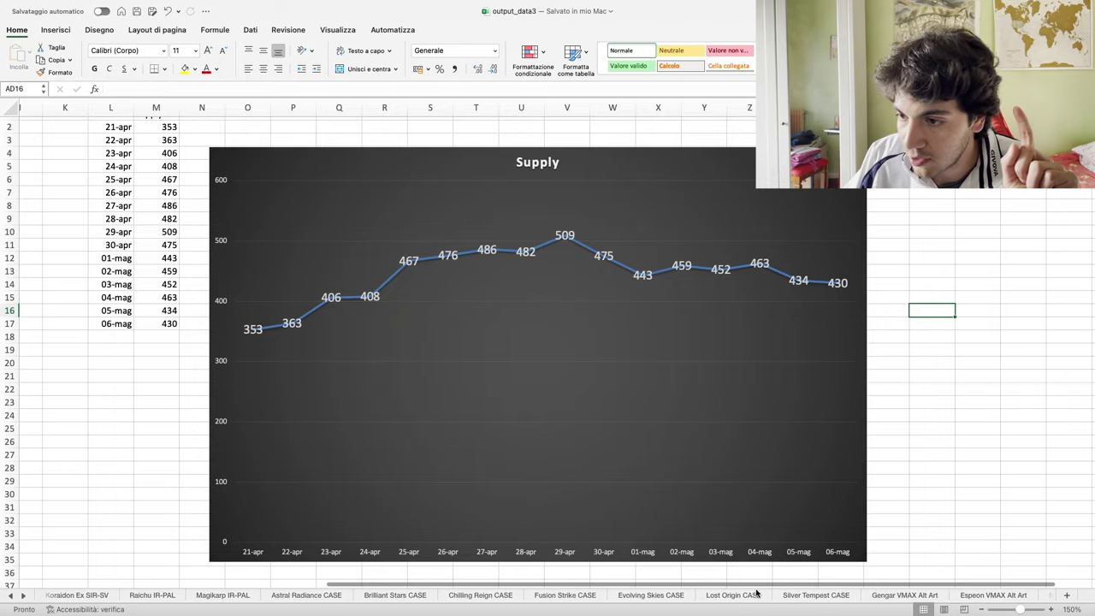
click(788, 596)
scroll(330, 435, up, 20)
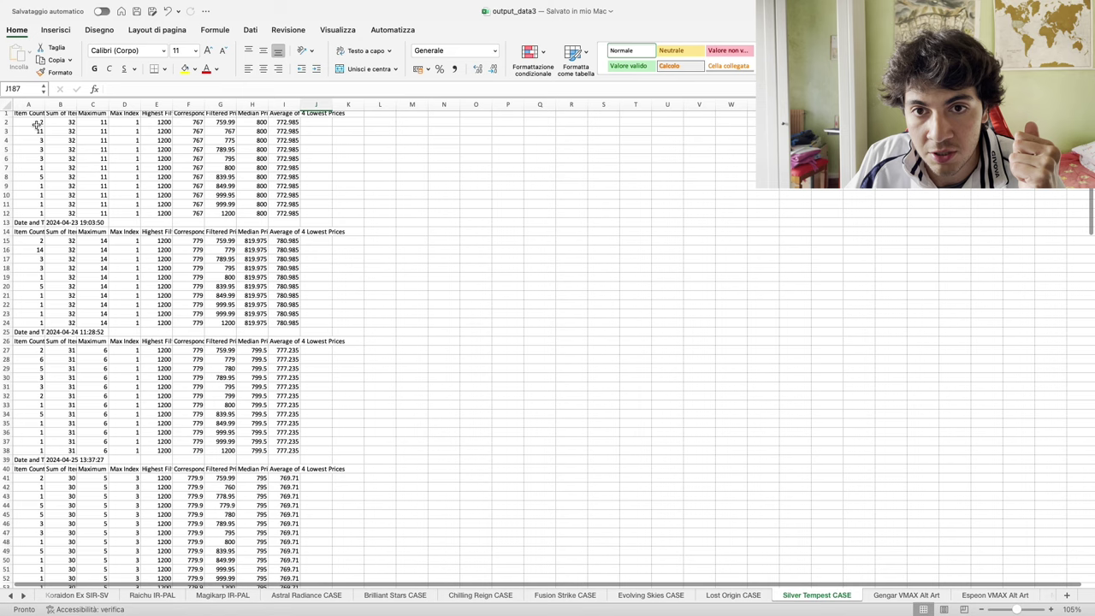
drag(37, 125, 326, 209)
click(290, 224)
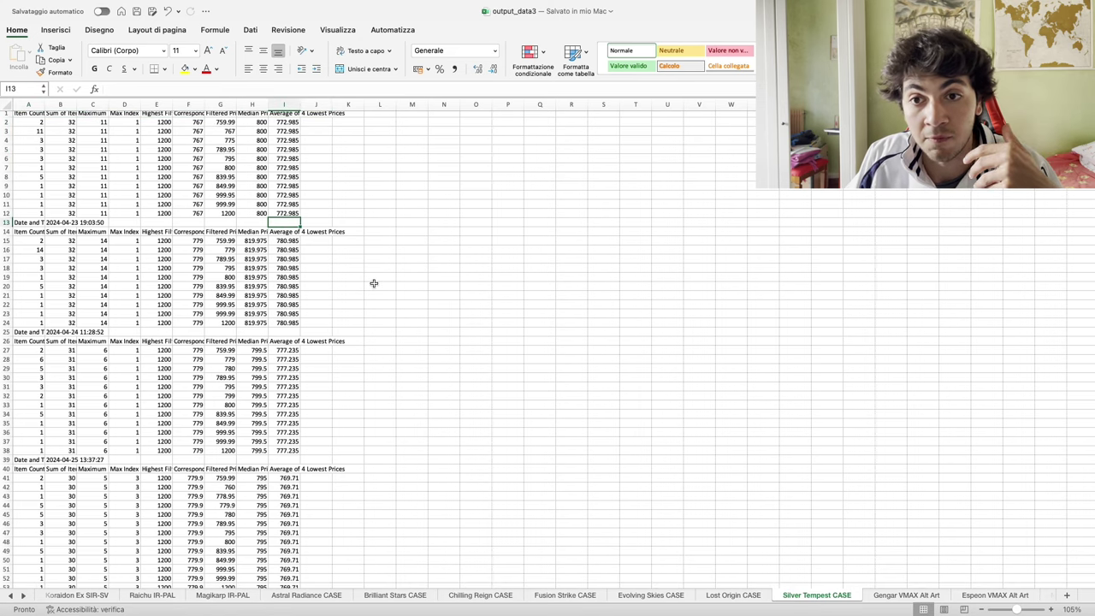
Zoom the price tables to 130% and select column B's item sums
click(1051, 610)
click(1051, 610)
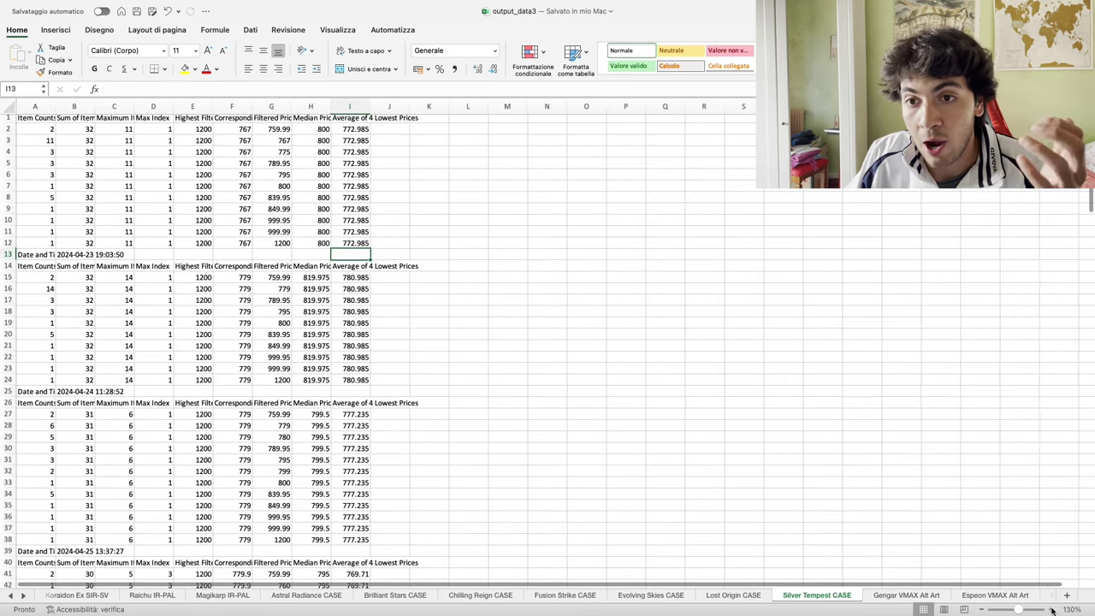
scroll(570, 316, up, 1)
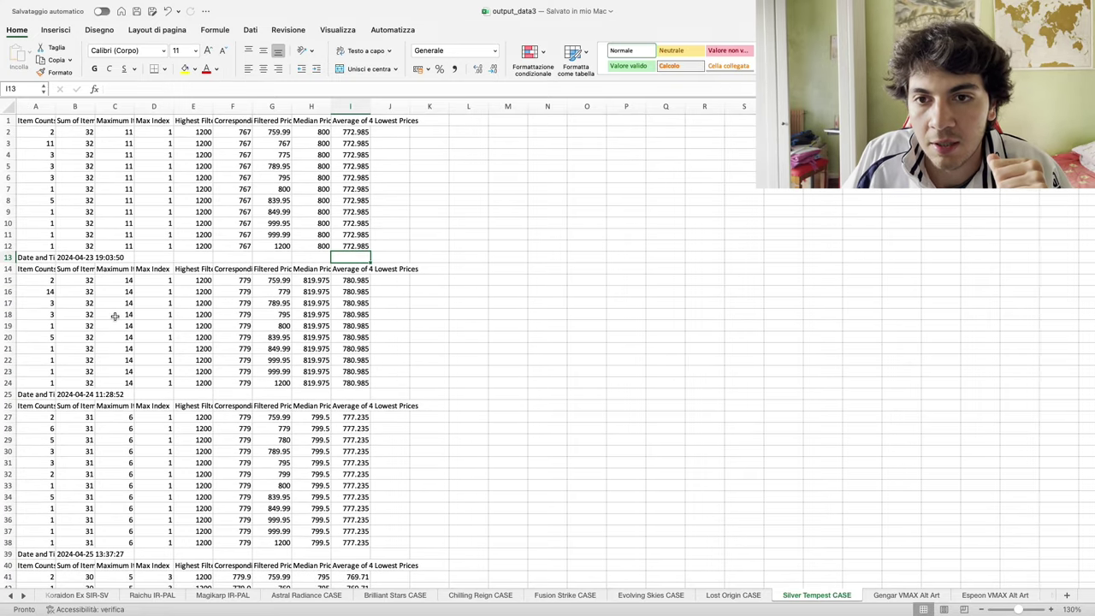
drag(68, 132, 77, 200)
Total the item sums in B2:B11, B15:B24 and B30:B33 for the first three snapshots
click(77, 132)
drag(77, 131, 77, 241)
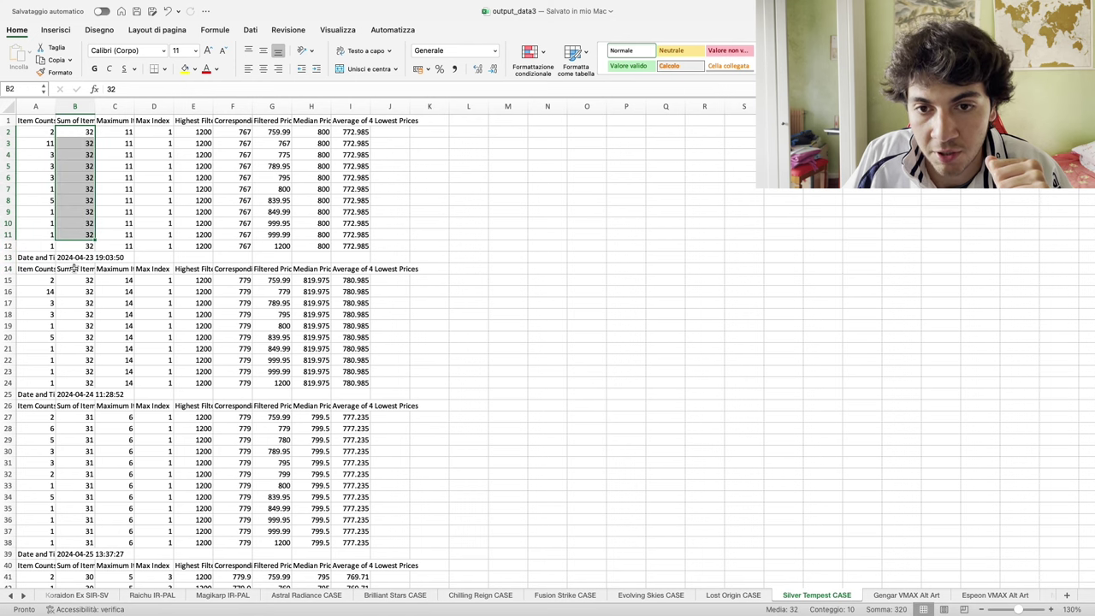
drag(75, 280, 75, 383)
drag(75, 451, 75, 485)
Scroll to the 2024-05-05 block and total its filtered prices in G185:G198
scroll(75, 229, down, 10)
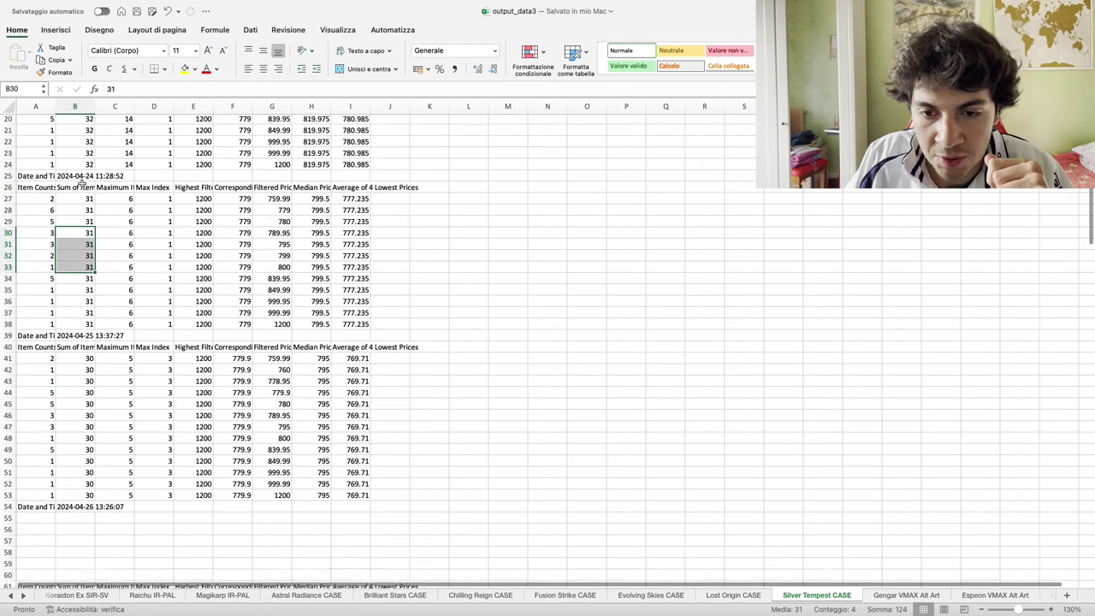
scroll(82, 261, down, 5)
scroll(79, 301, down, 20)
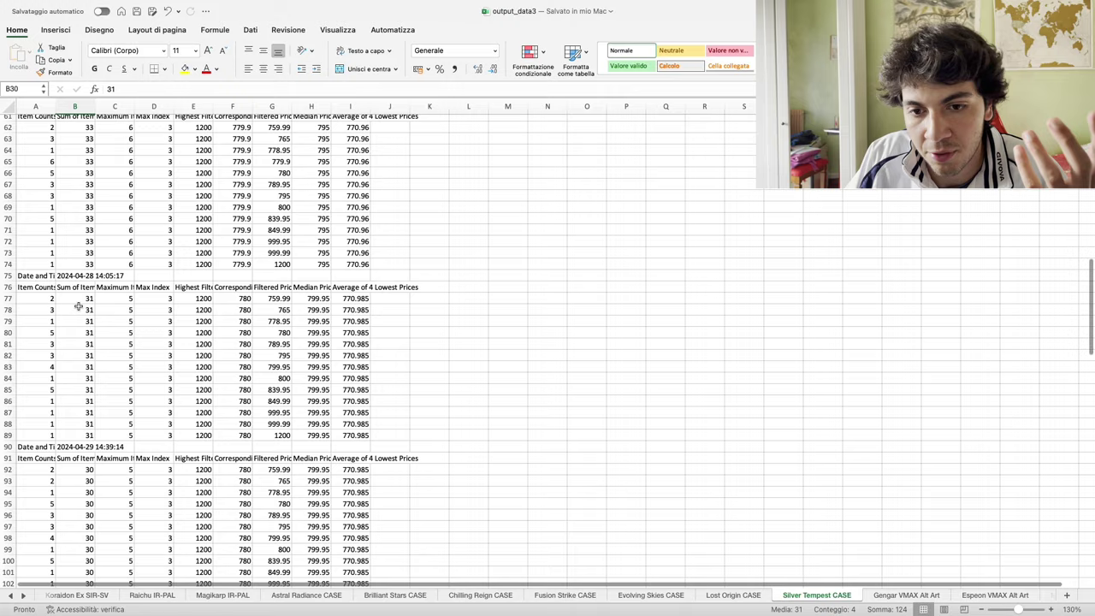
scroll(77, 287, down, 15)
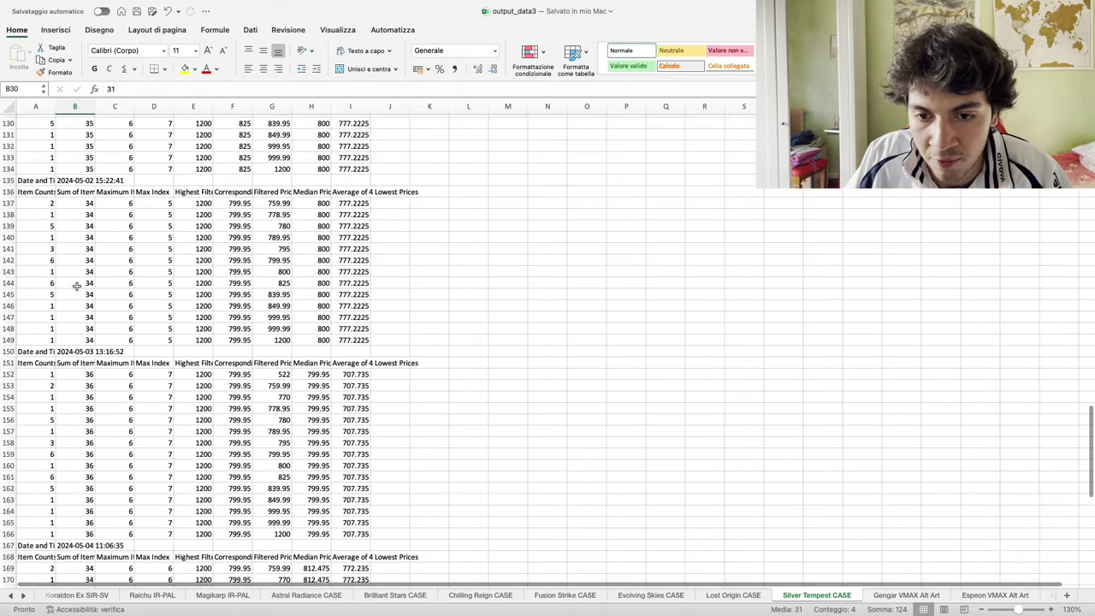
scroll(76, 287, up, 5)
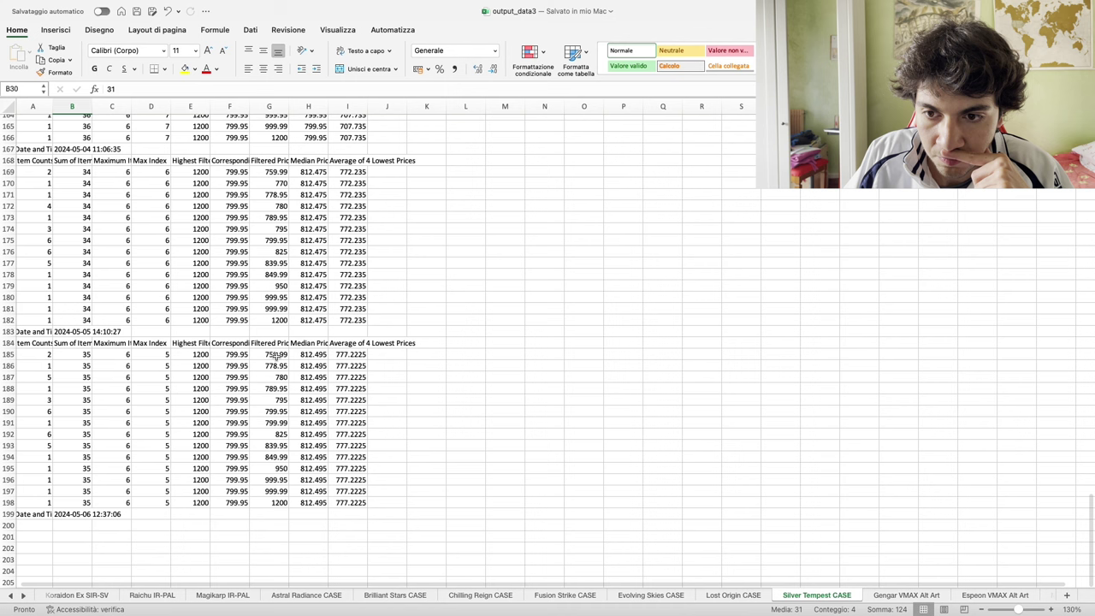
drag(265, 354, 279, 504)
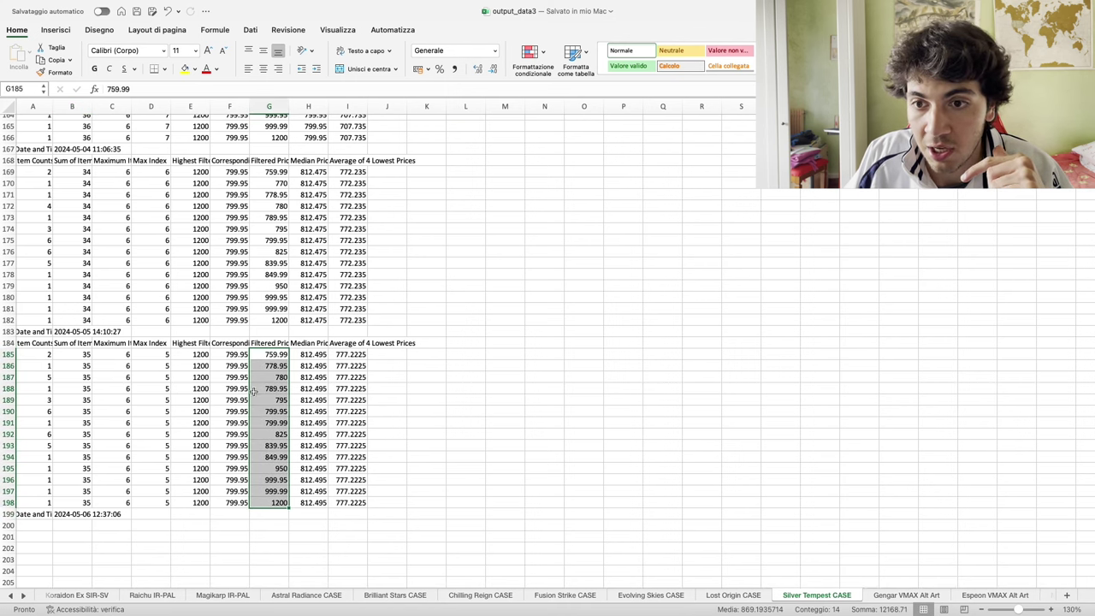
Scroll up to the 2024-04-28 snapshot and total its filtered prices in G77:G89
click(265, 357)
scroll(265, 357, up, 1)
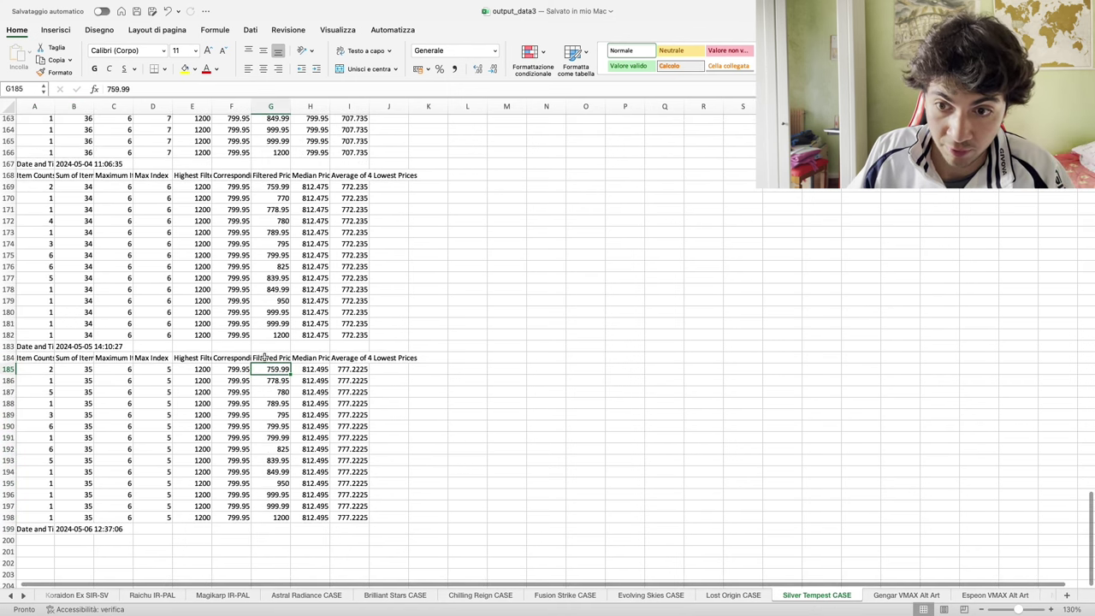
scroll(266, 356, up, 6)
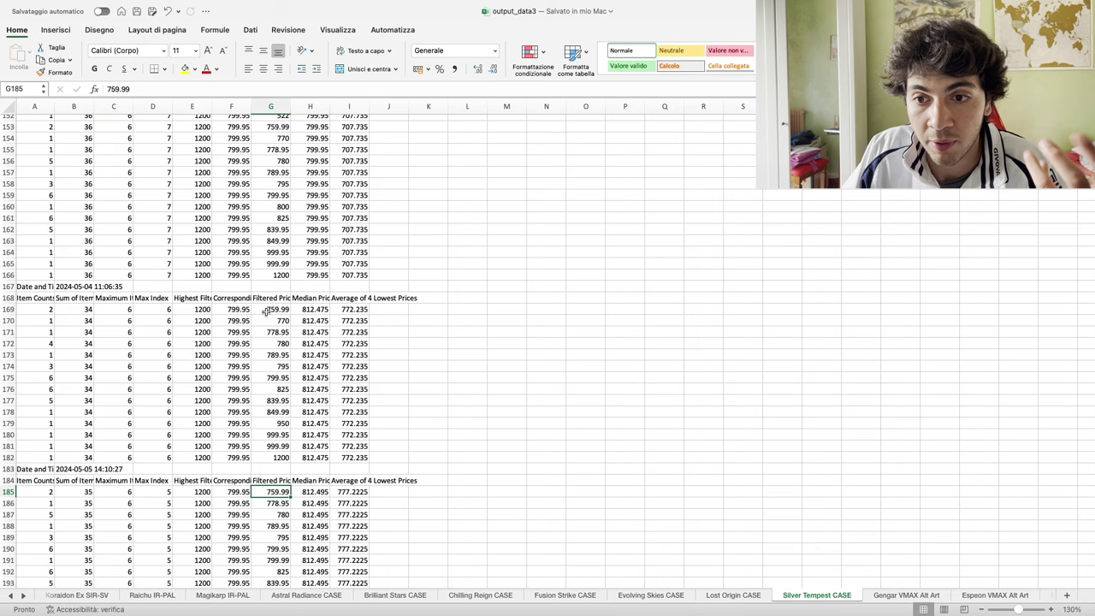
scroll(266, 311, up, 5)
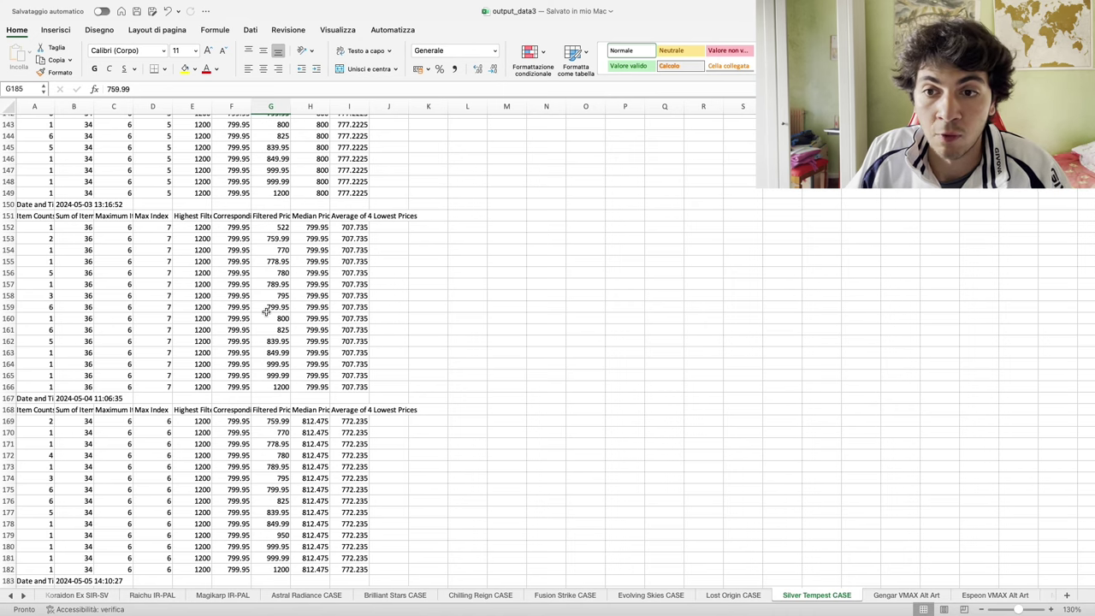
scroll(266, 311, up, 1)
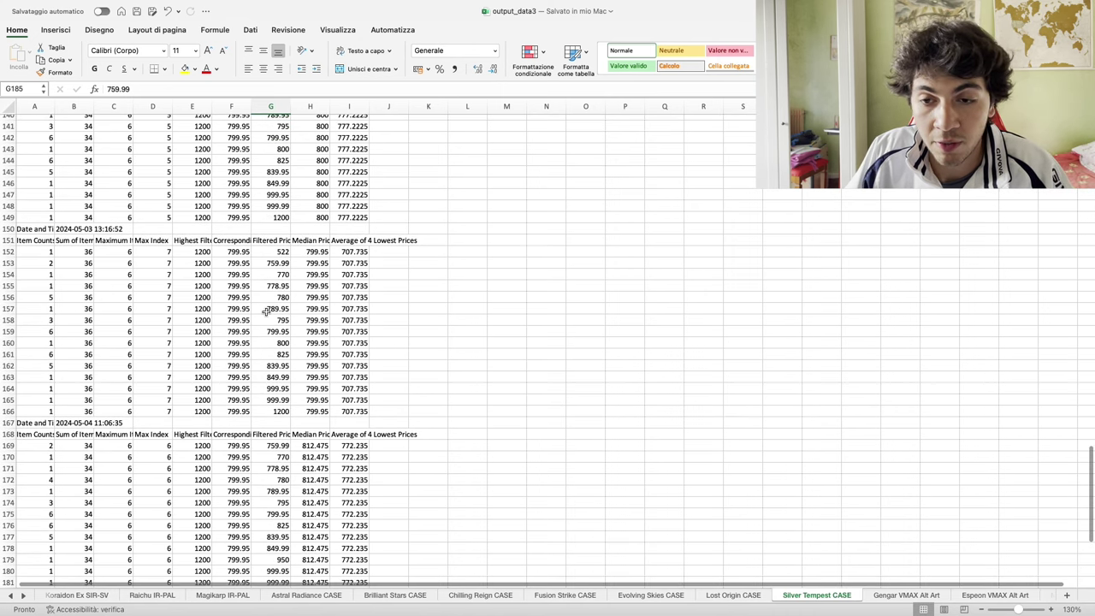
scroll(267, 311, up, 6)
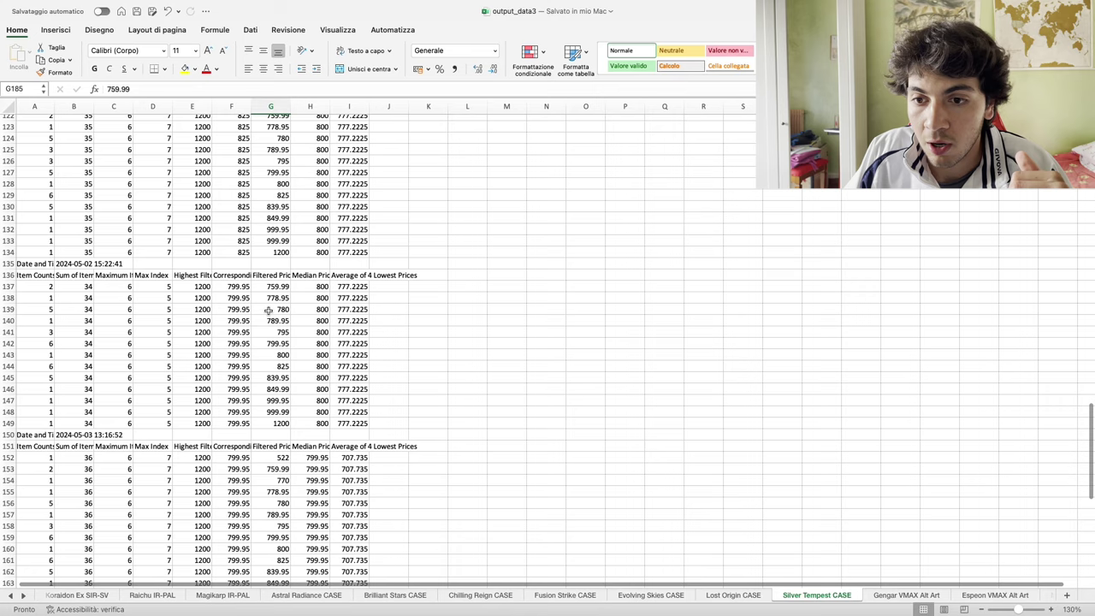
scroll(256, 312, up, 6)
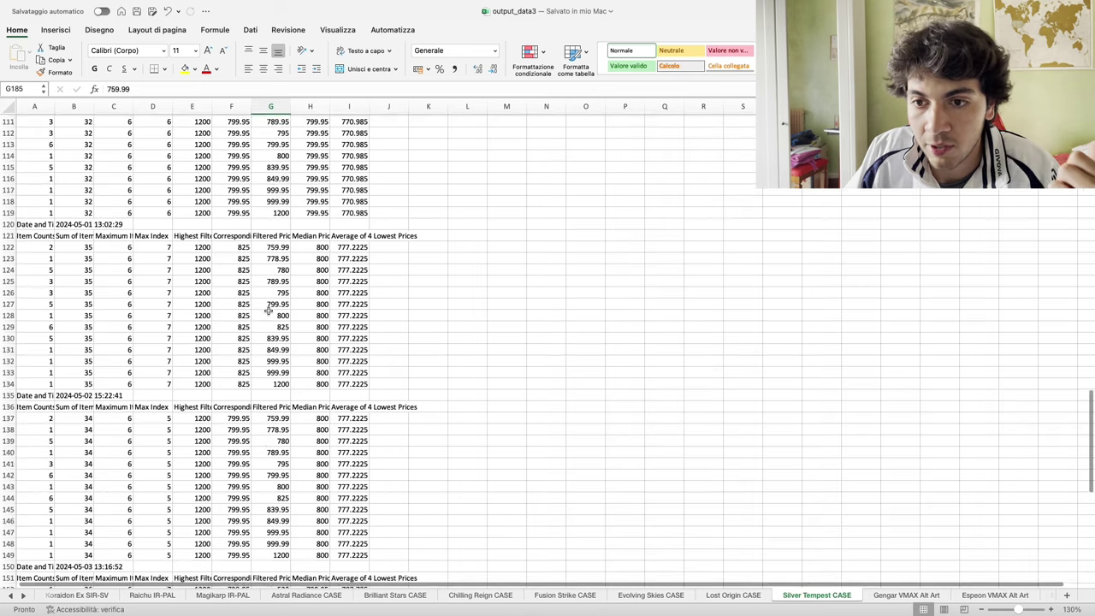
scroll(71, 347, down, 6)
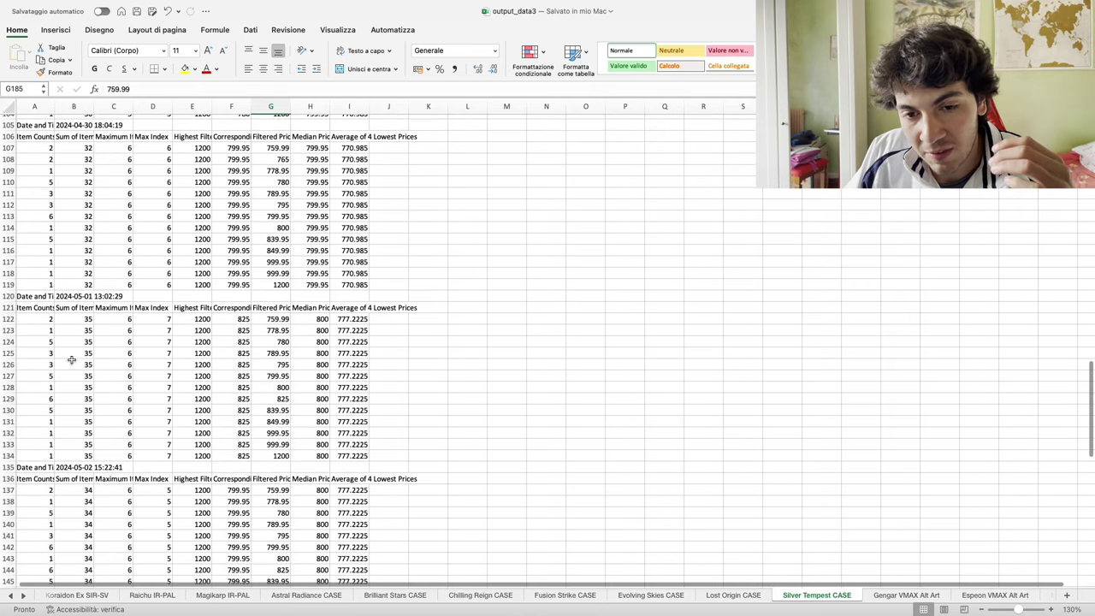
scroll(67, 339, up, 20)
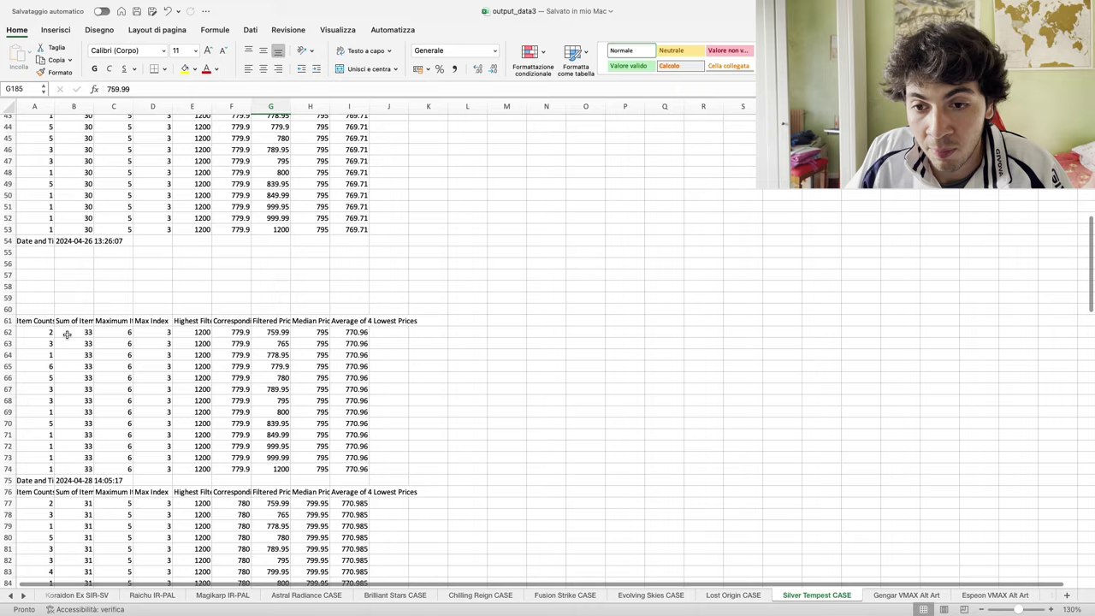
scroll(66, 335, down, 4)
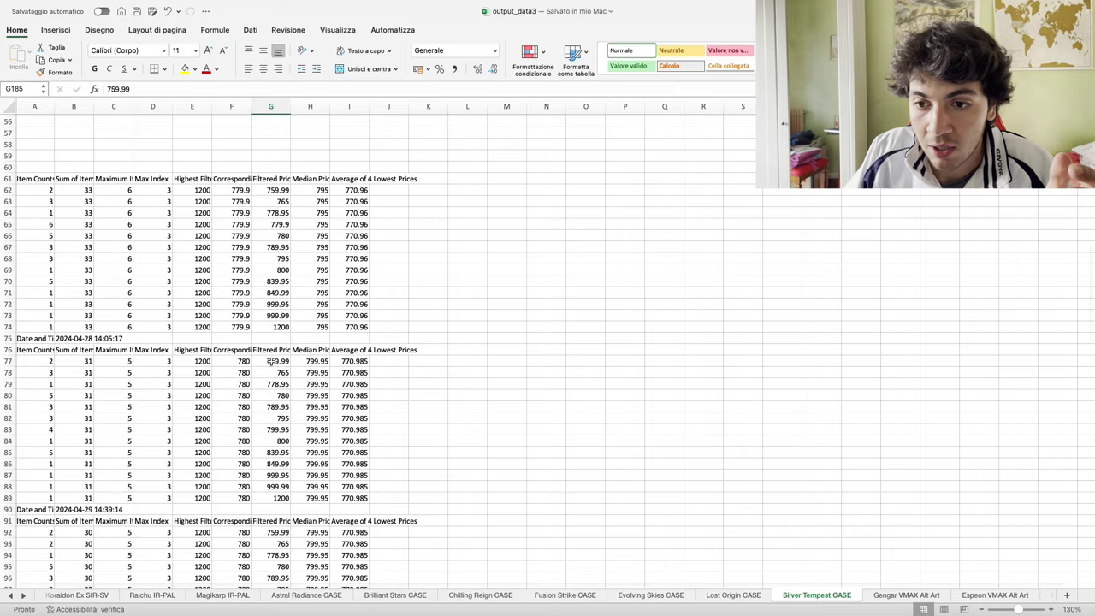
drag(270, 361, 274, 502)
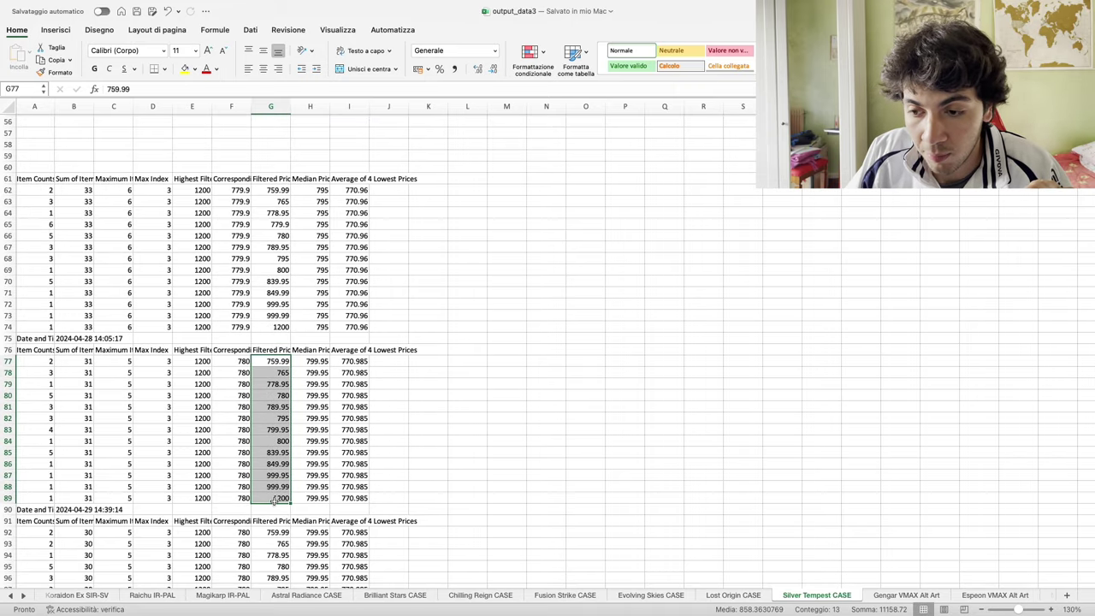
Scroll the sheet tabs back to the start and open the Silver Tempest sheet
click(11, 596)
click(11, 596)
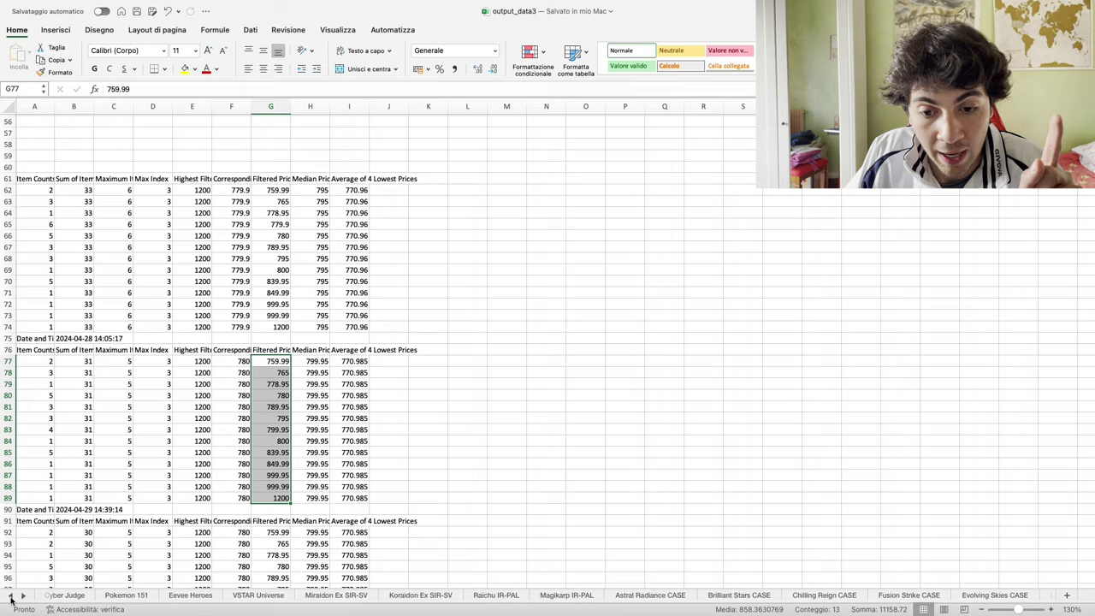
click(11, 596)
click(11, 597)
click(11, 597)
click(11, 597)
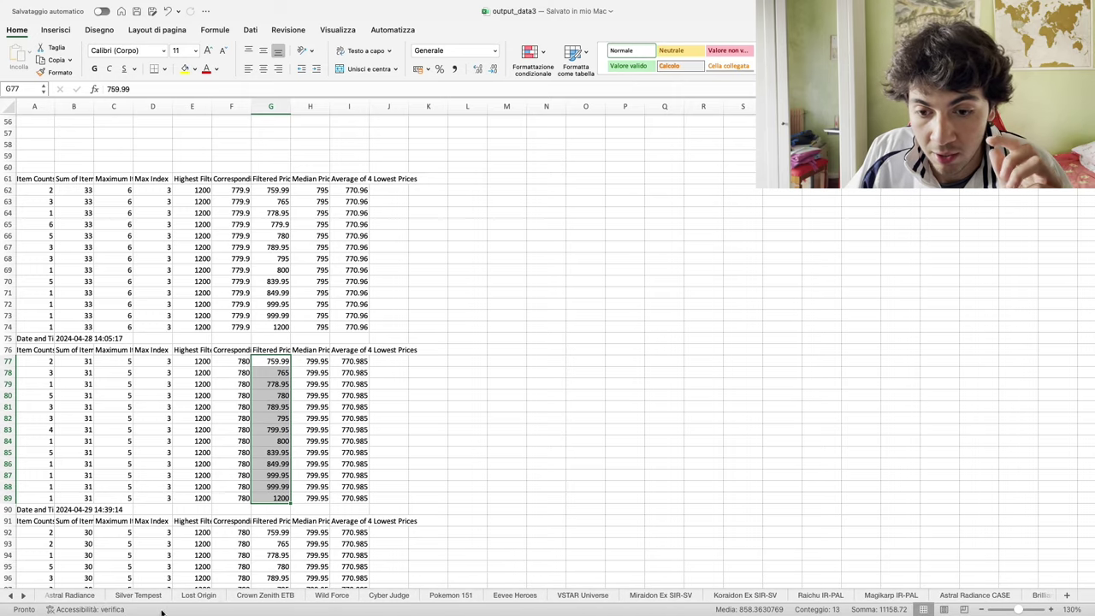
click(137, 595)
Reduce the zoom to 130%, scroll down and select the 120 price in G188
scroll(118, 436, left, 3)
scroll(108, 435, down, 5)
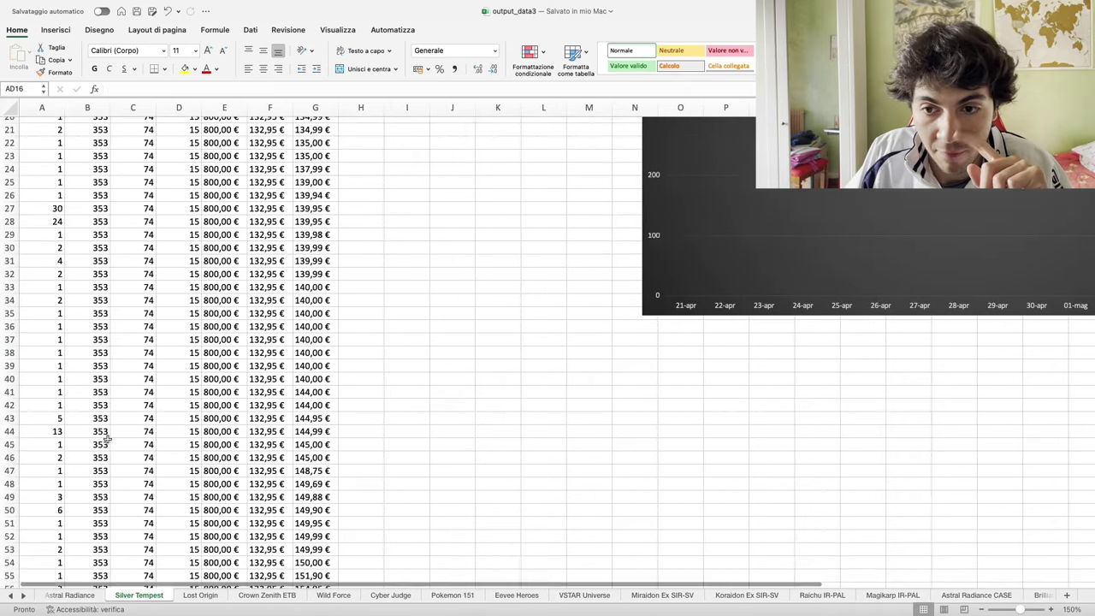
scroll(120, 443, down, 10)
click(982, 609)
click(982, 609)
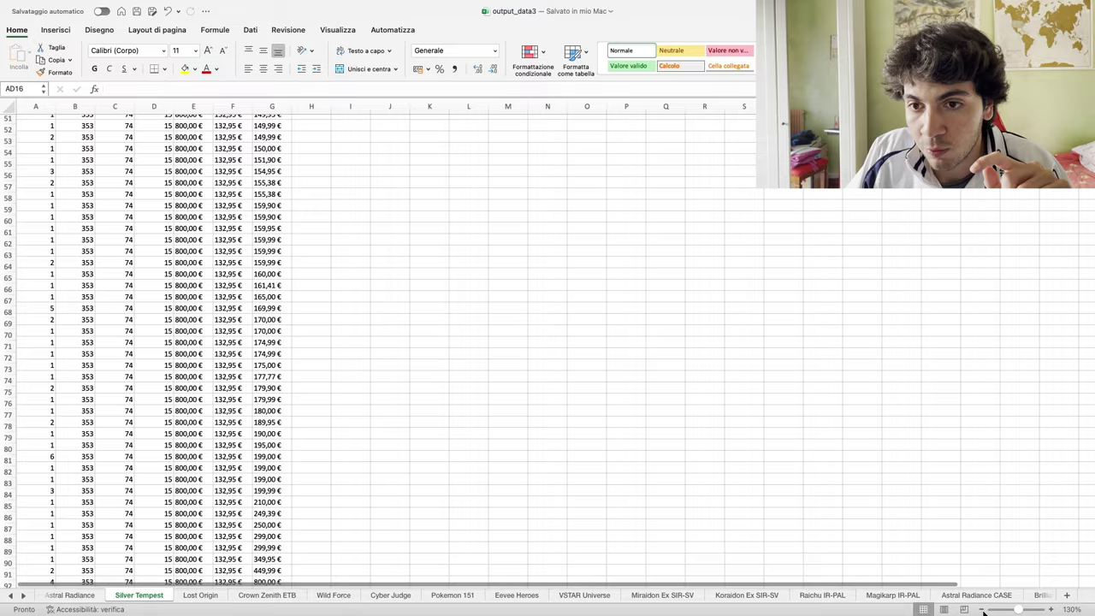
scroll(477, 501, down, 10)
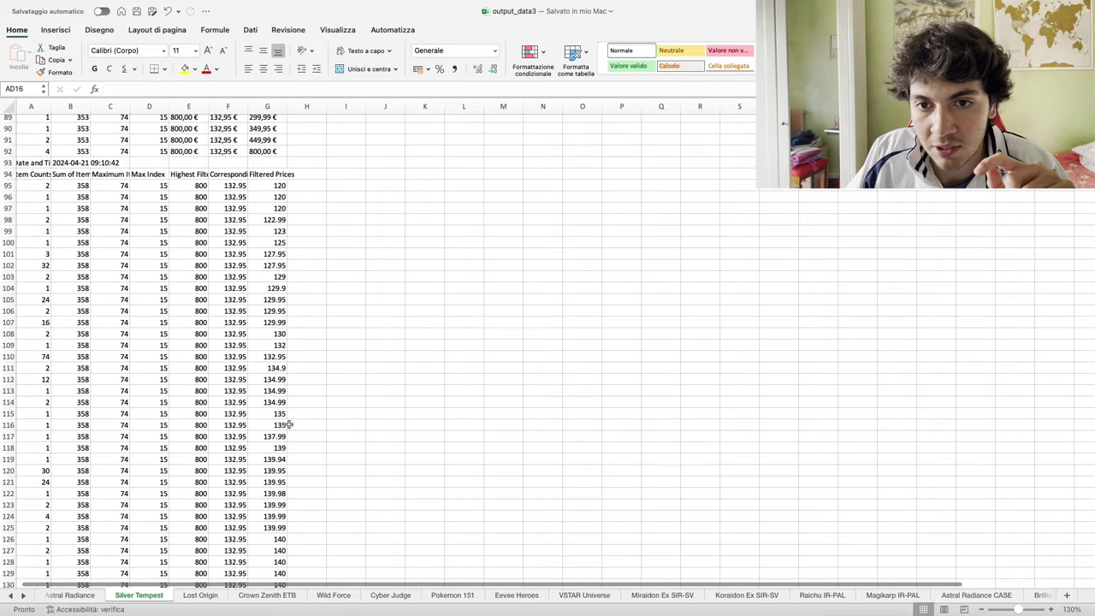
scroll(259, 404, up, 10)
scroll(203, 335, down, 12)
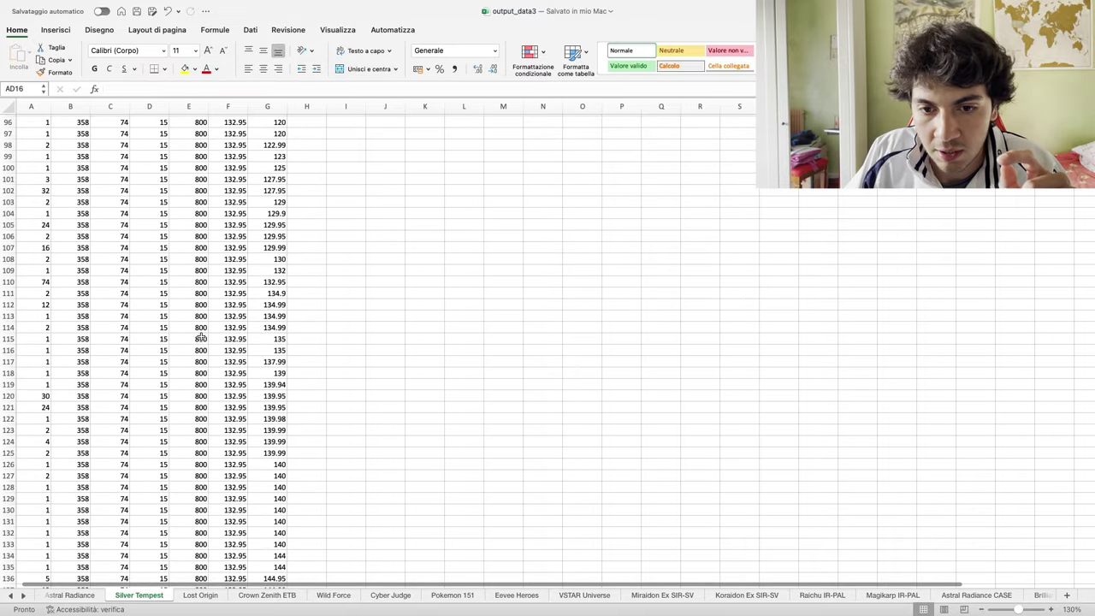
scroll(200, 336, up, 3)
scroll(65, 252, down, 18)
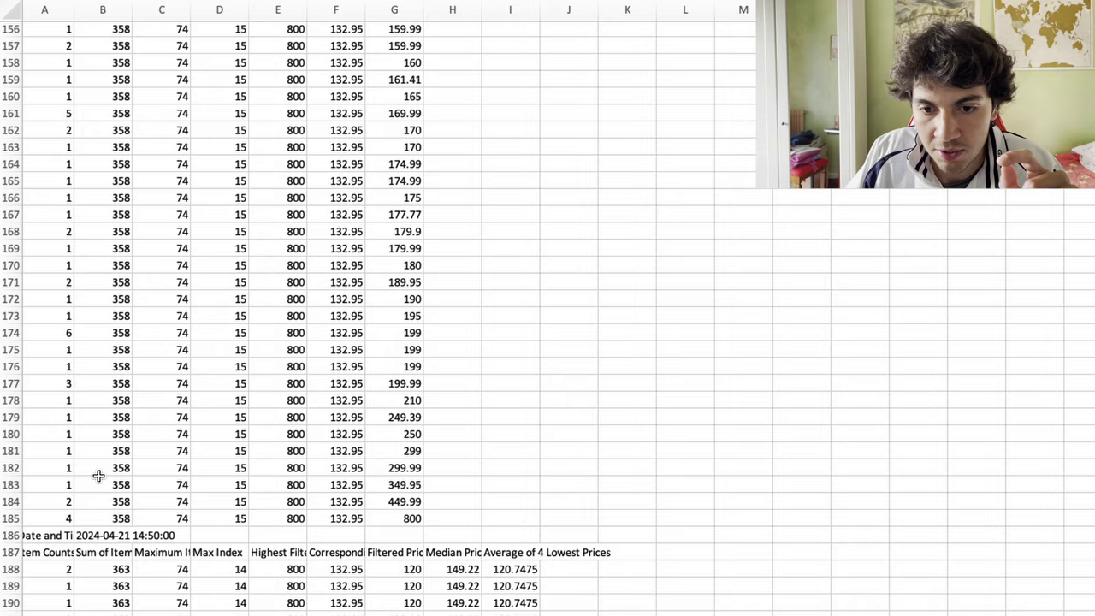
scroll(128, 521, down, 20)
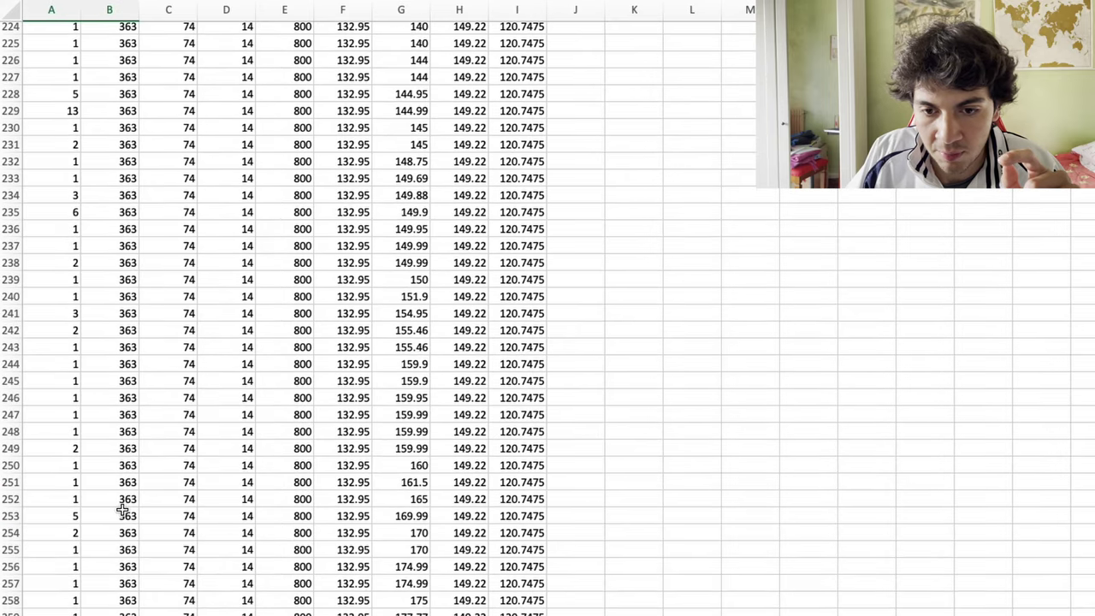
scroll(125, 504, down, 2)
scroll(152, 357, up, 20)
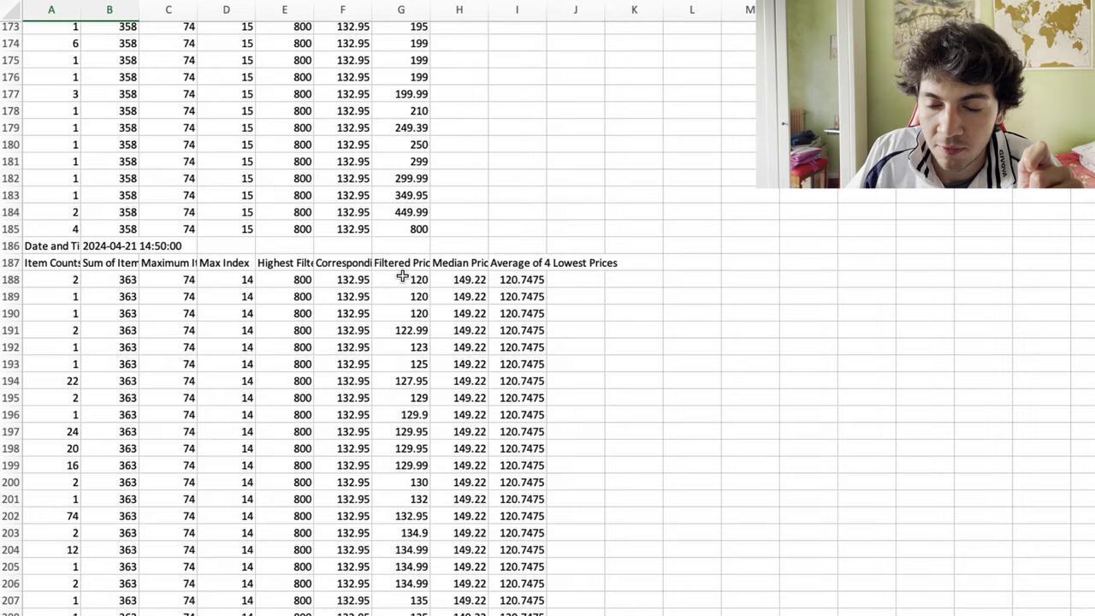
click(402, 278)
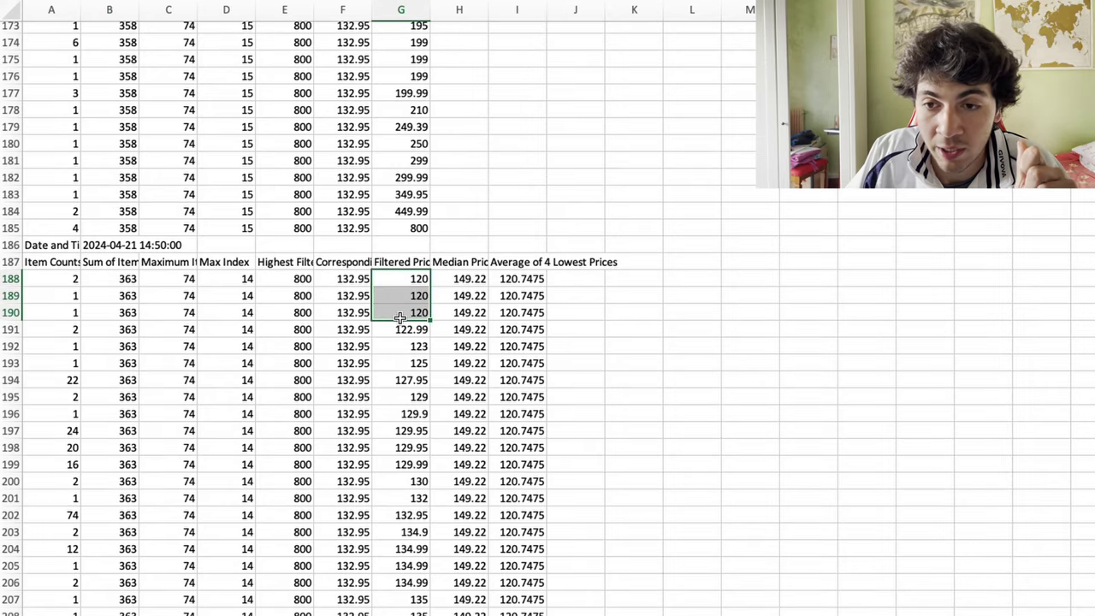
scroll(400, 317, right, 1)
scroll(399, 316, down, 20)
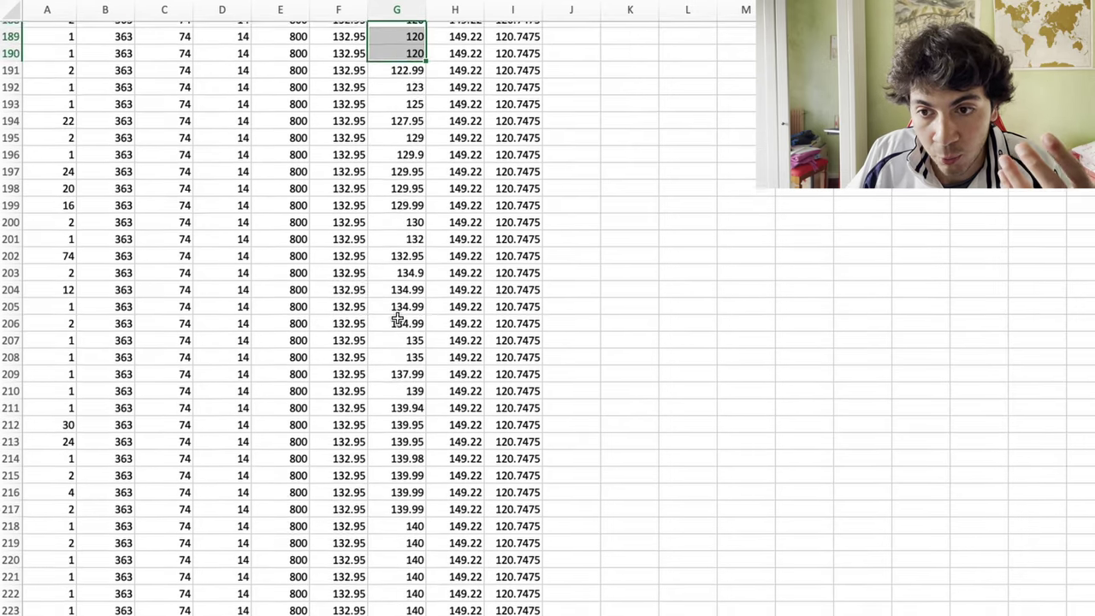
scroll(397, 317, down, 20)
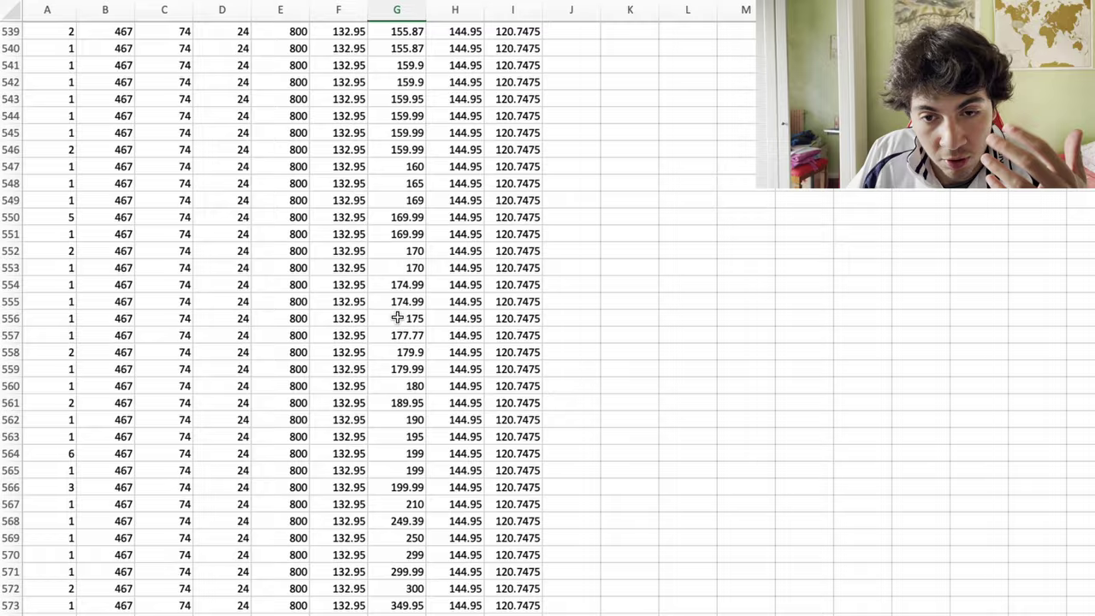
scroll(397, 317, down, 20)
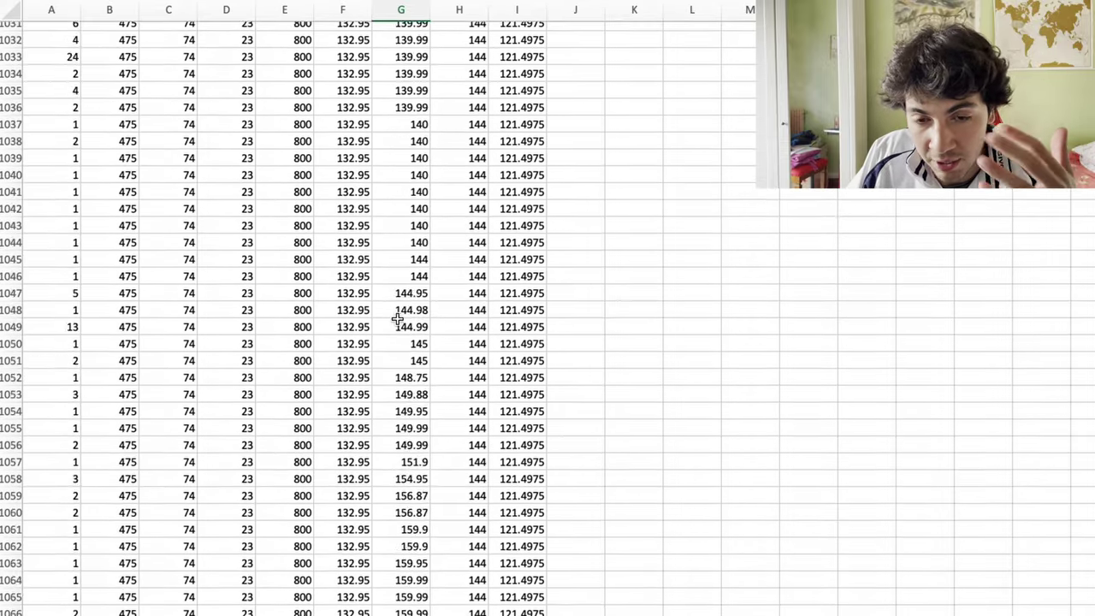
scroll(396, 323, down, 20)
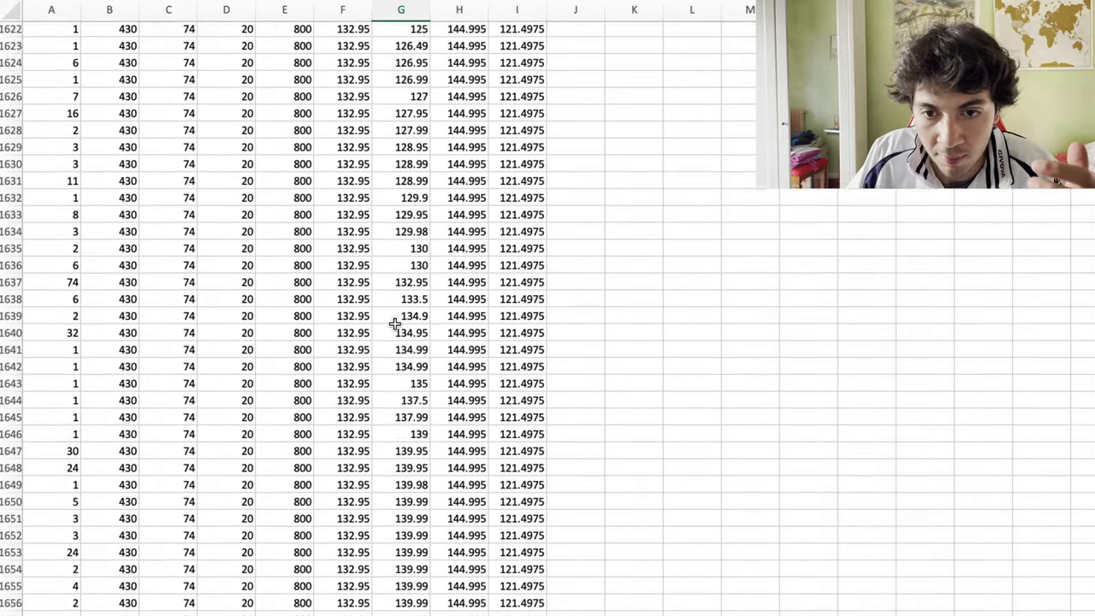
scroll(396, 320, up, 20)
scroll(397, 320, up, 15)
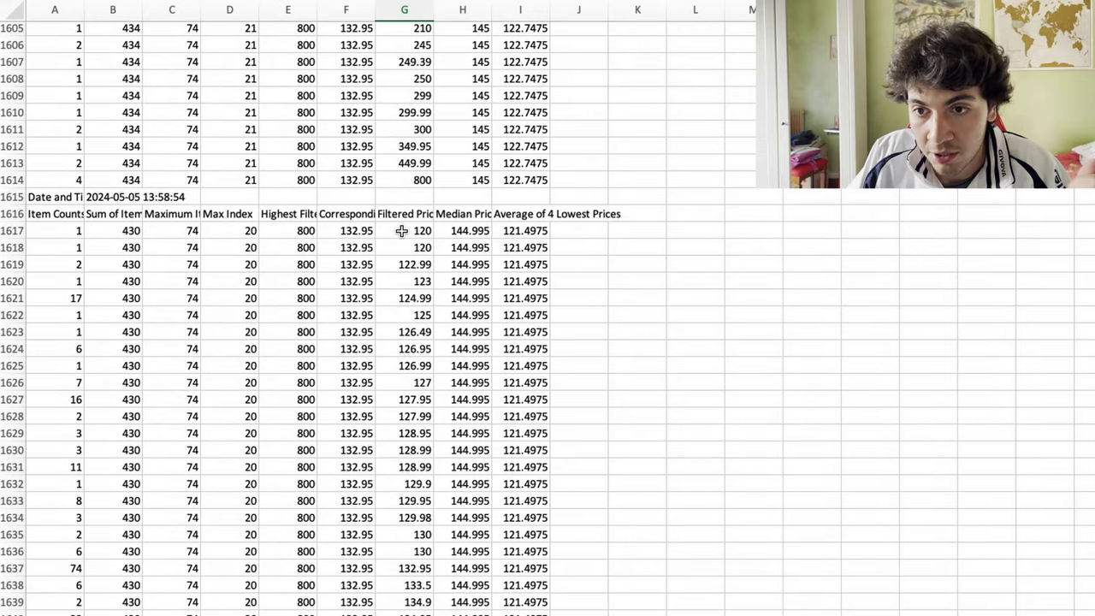
Select the four lowest filtered prices (120, 120, 122.99, 123) and pick the 122.99 cell
drag(402, 233, 402, 280)
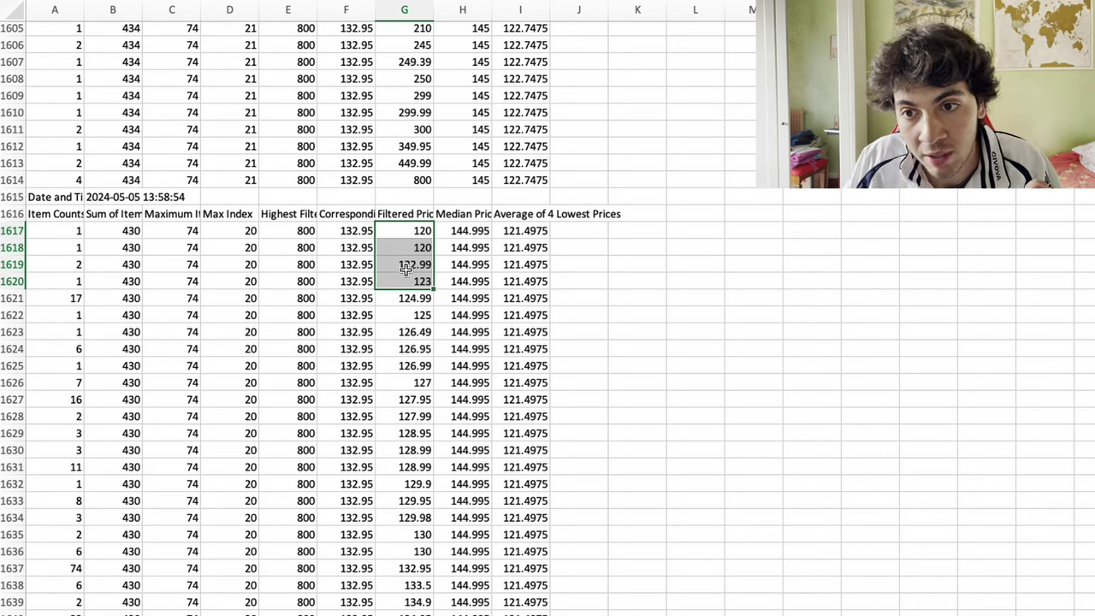
click(405, 267)
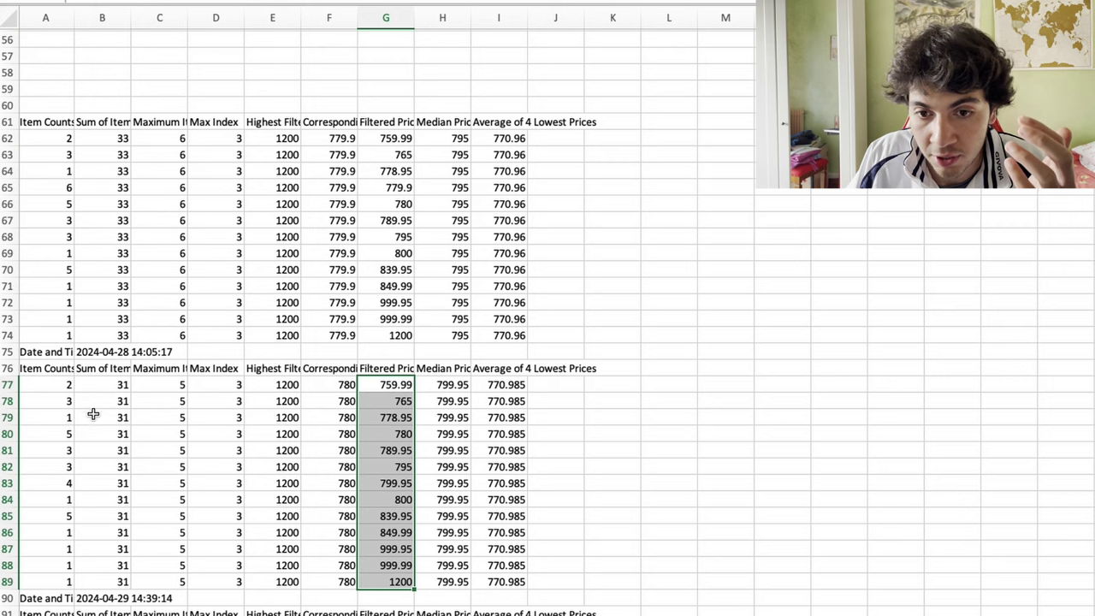
Select the two Sum of Items values of 31 in column B, then focus on one
drag(94, 414, 94, 513)
drag(94, 499, 91, 514)
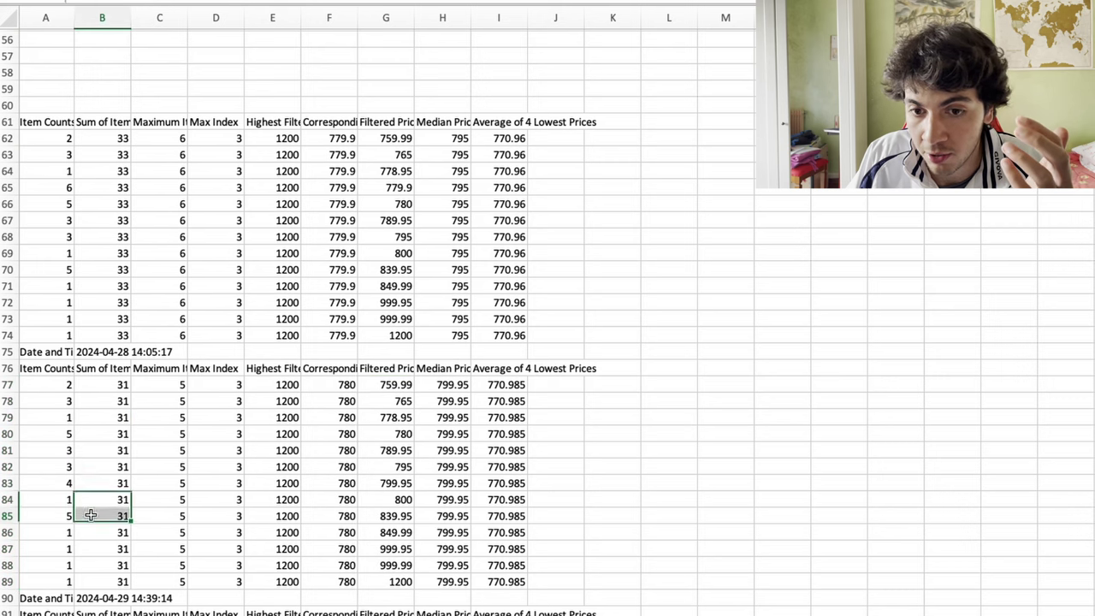
click(91, 514)
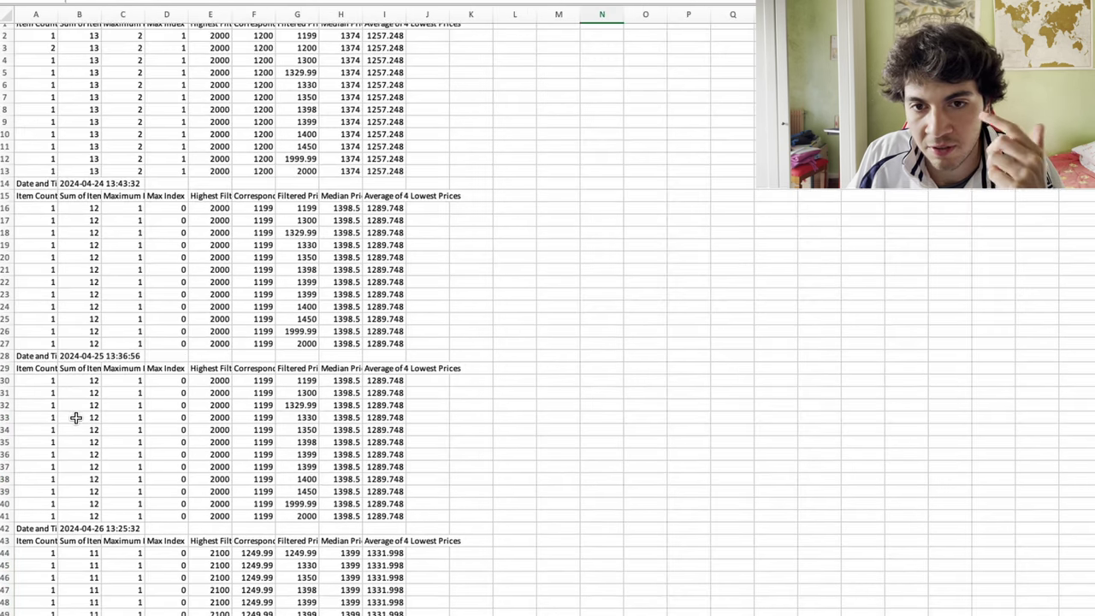
Browse to the sheet topping at 2998 and check Sum of Items in its 2024-05-05 and 2024-05-03 tables
scroll(75, 412, down, 2)
scroll(75, 412, down, 10)
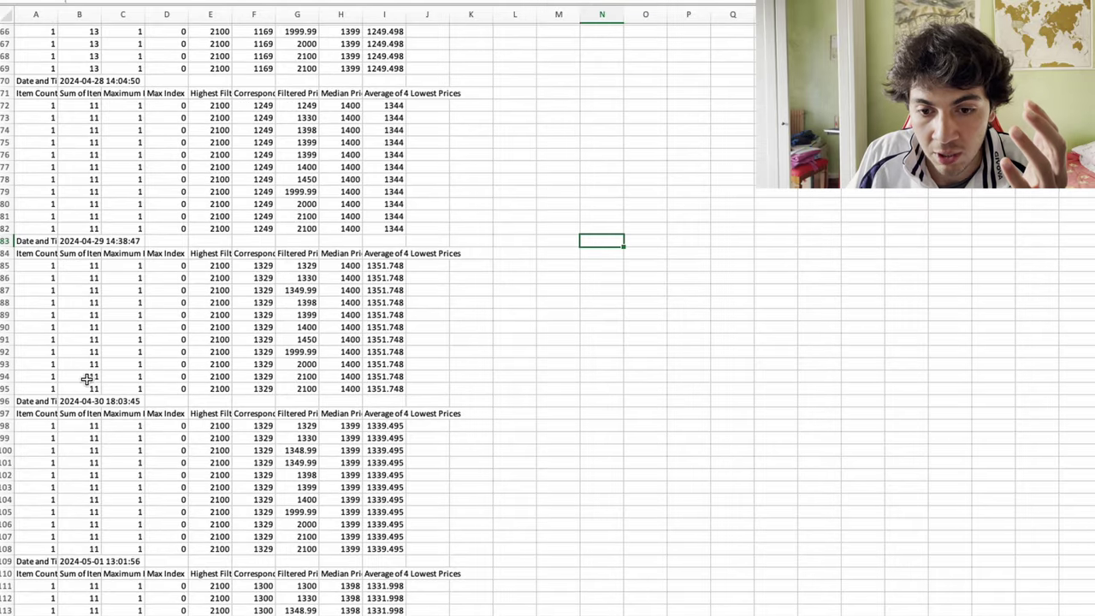
scroll(86, 381, down, 8)
scroll(86, 386, up, 5)
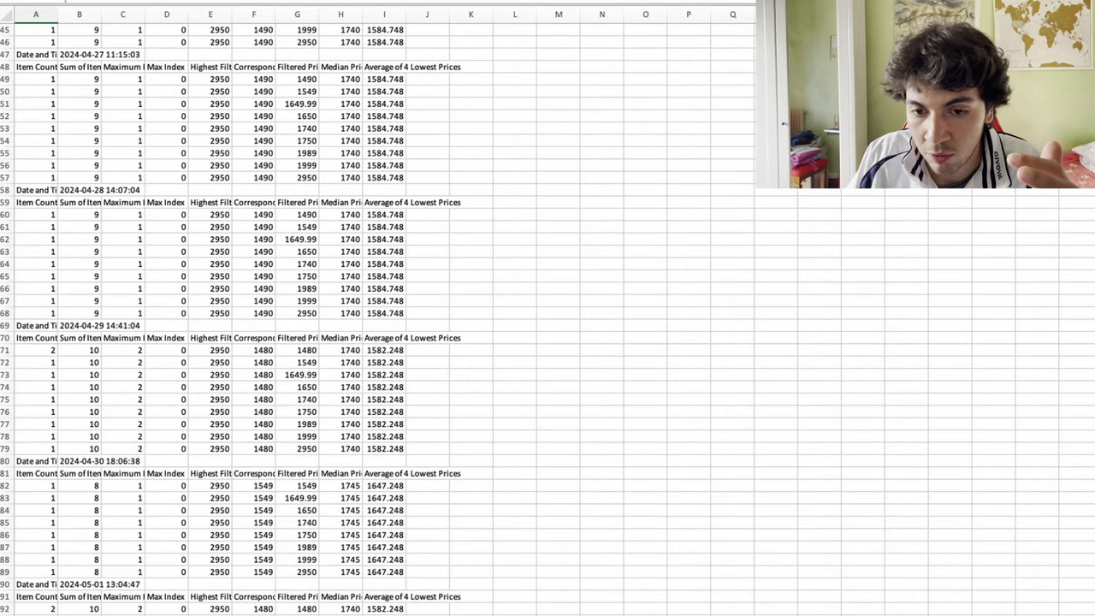
scroll(115, 420, down, 12)
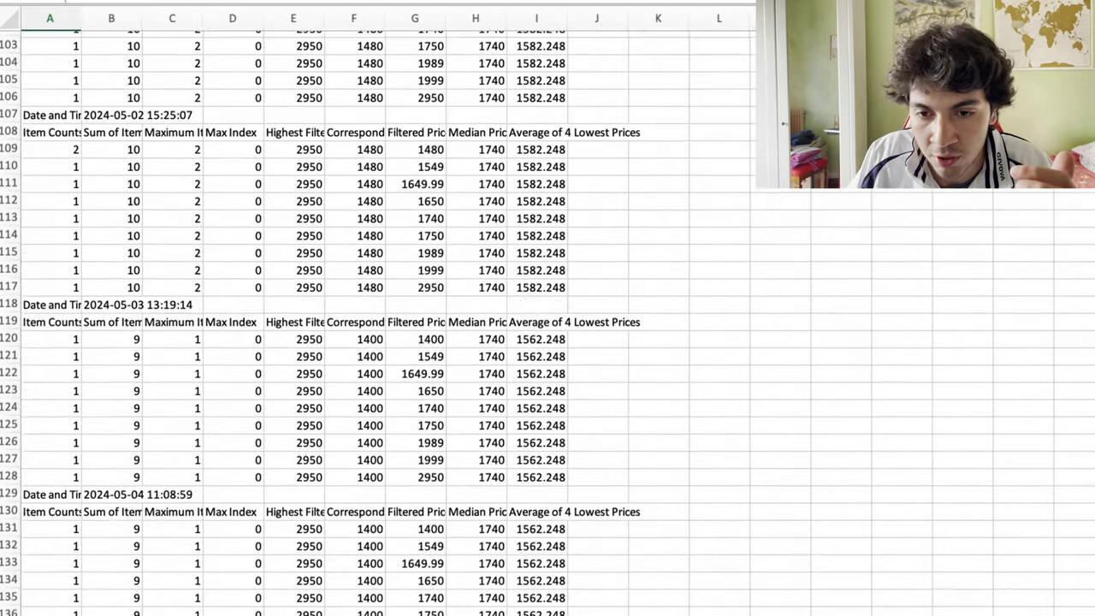
scroll(74, 472, down, 6)
click(109, 475)
click(111, 353)
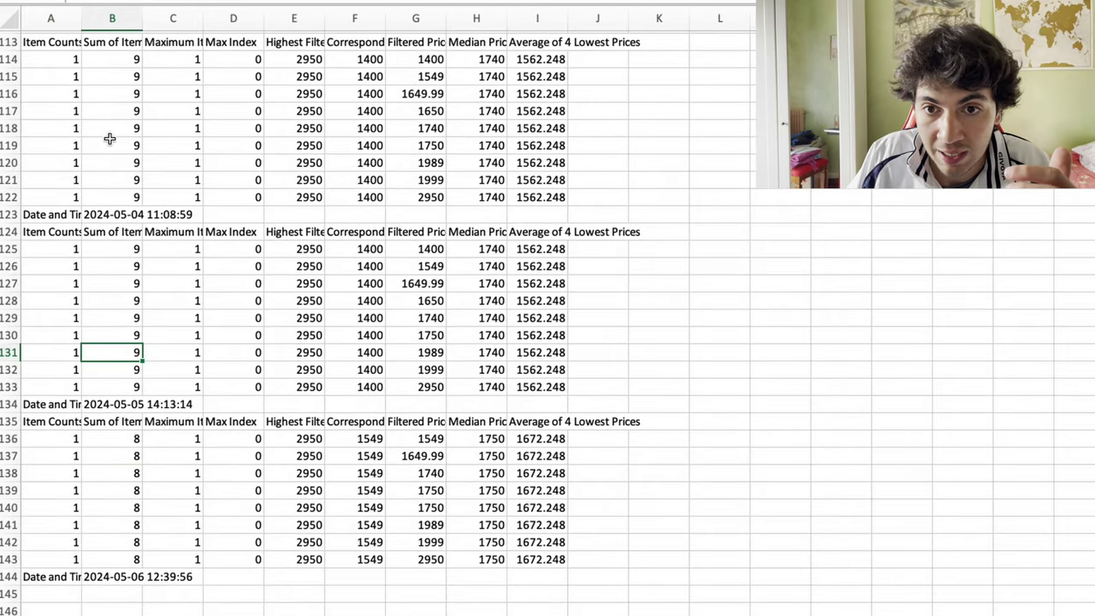
click(109, 129)
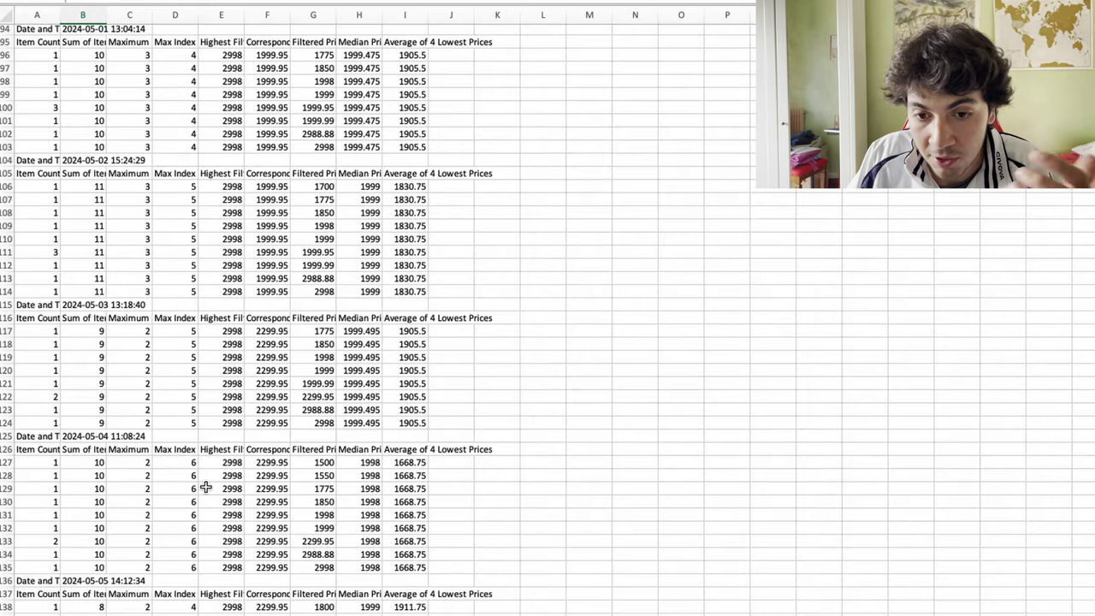
scroll(208, 487, down, 10)
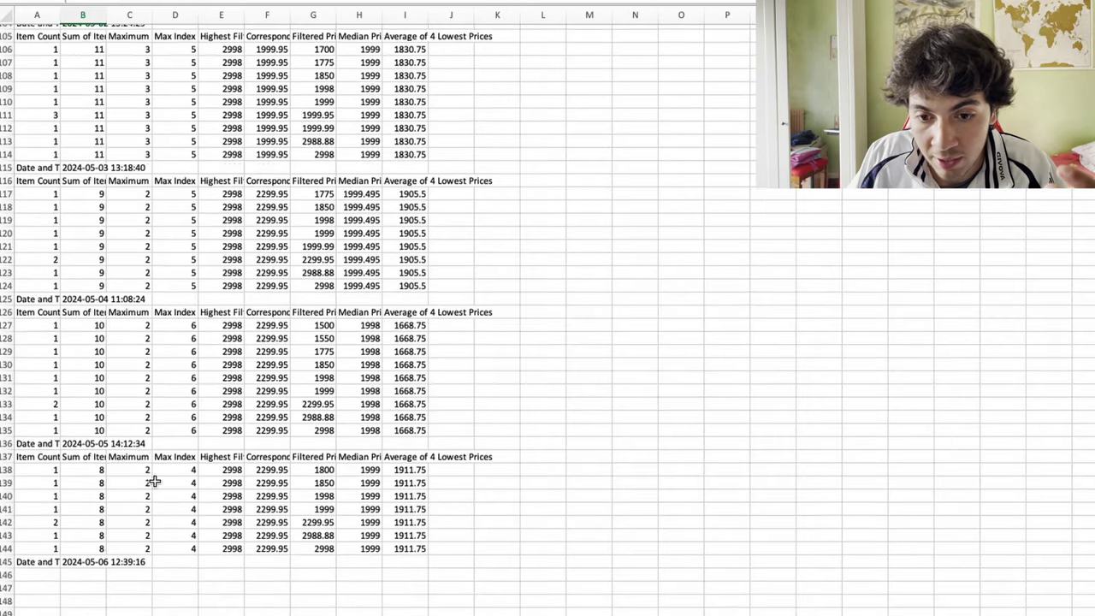
scroll(91, 350, up, 6)
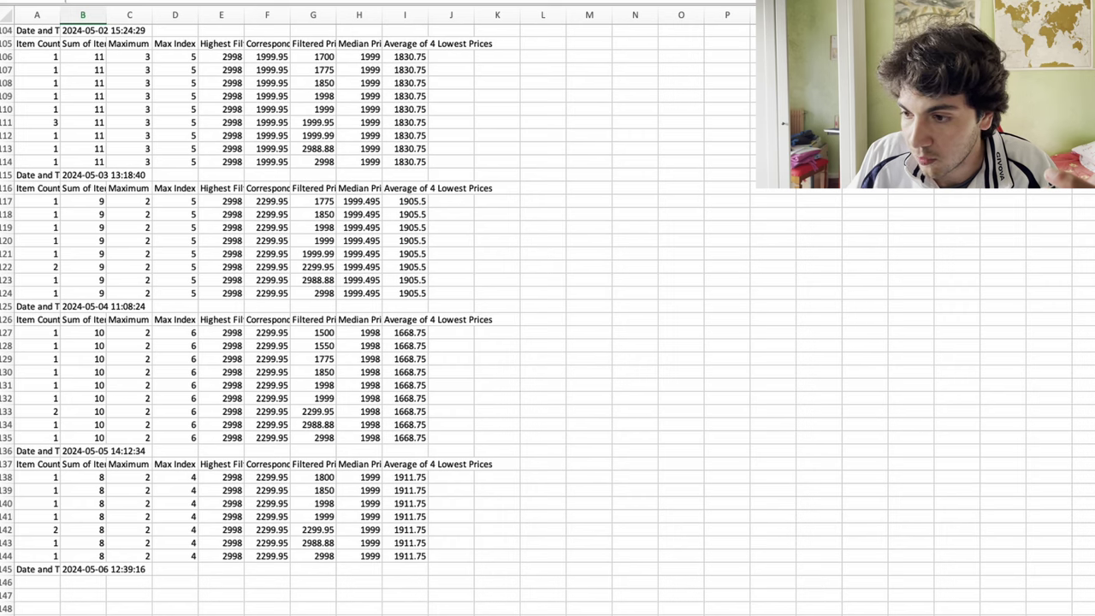
Scroll up to the 2024-04-25 snapshot on the sheet whose prices reach 10500
scroll(589, 561, up, 3)
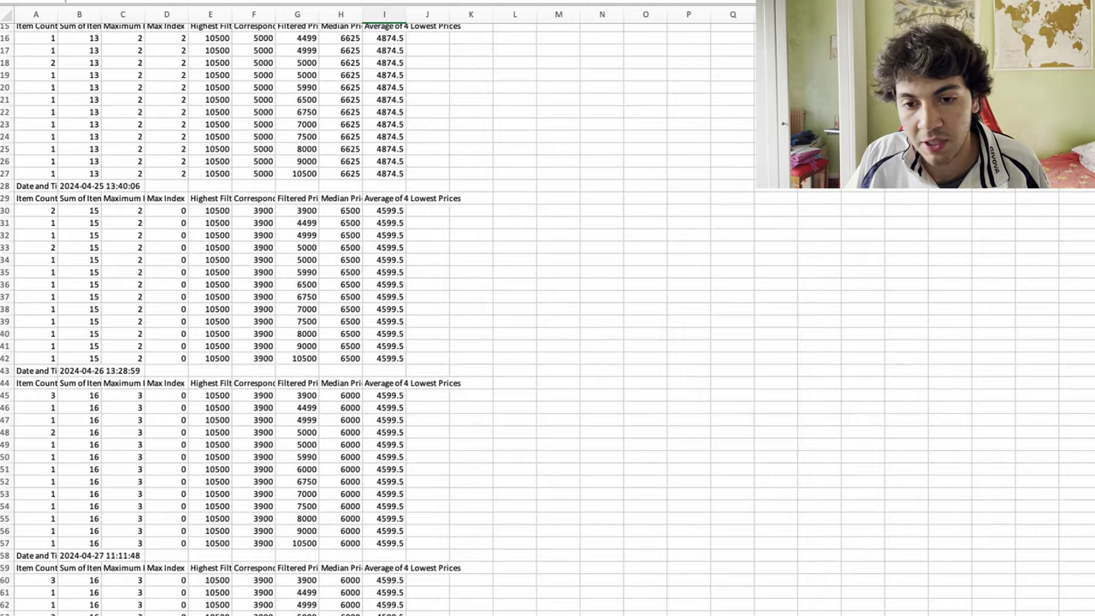
Scan the later 9000-high tables and check the Sum of Items value of 17 in B155
scroll(265, 553, down, 9)
ctrl+scroll(559, 509, up, 3)
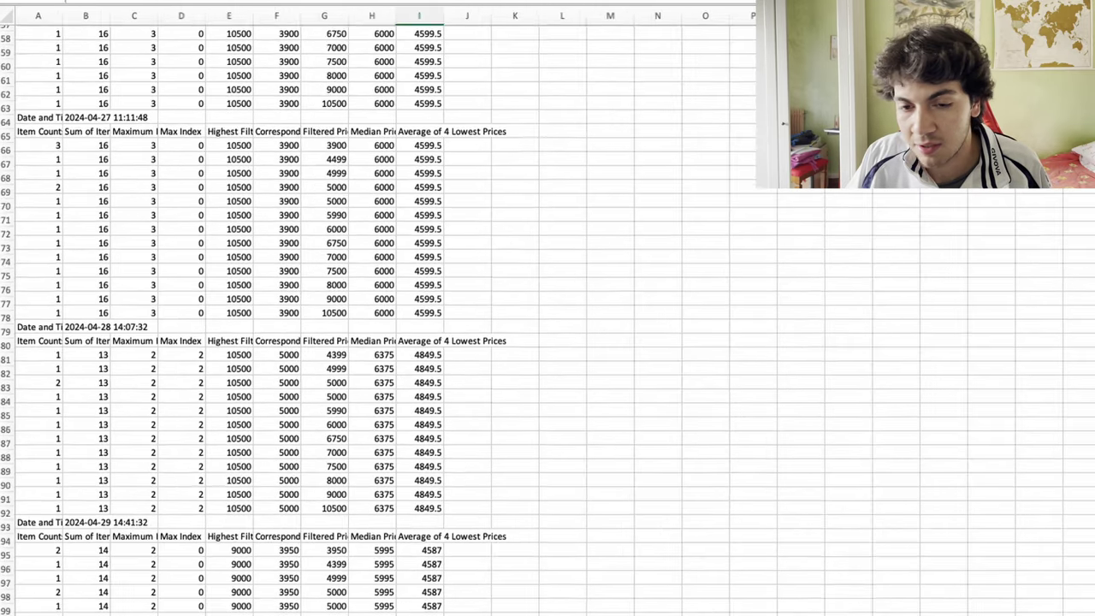
scroll(560, 508, down, 20)
scroll(560, 508, up, 12)
scroll(31, 349, down, 5)
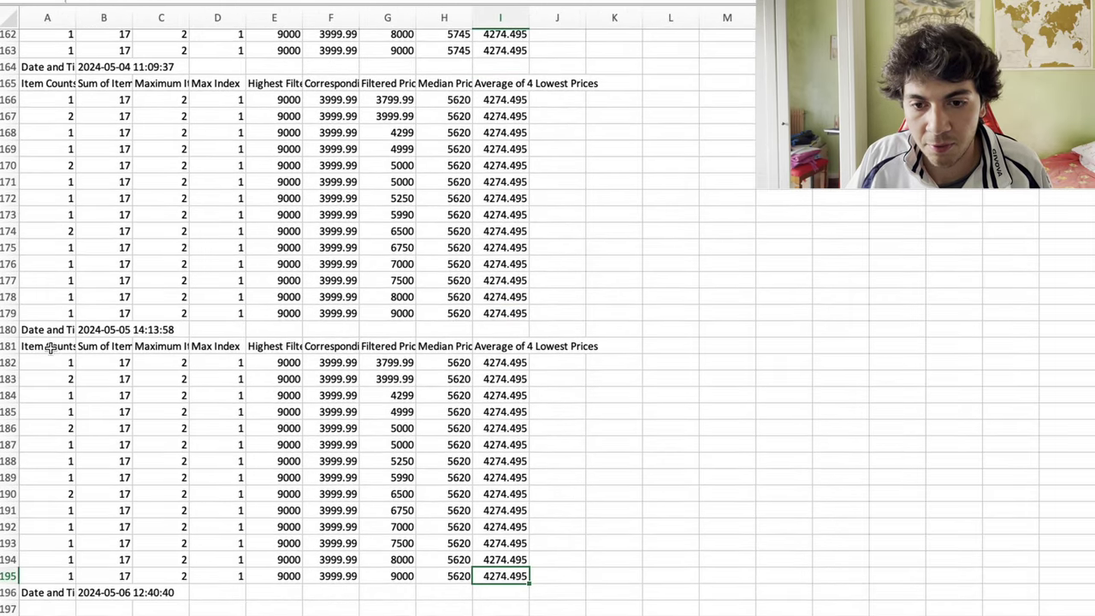
scroll(70, 352, up, 5)
click(116, 130)
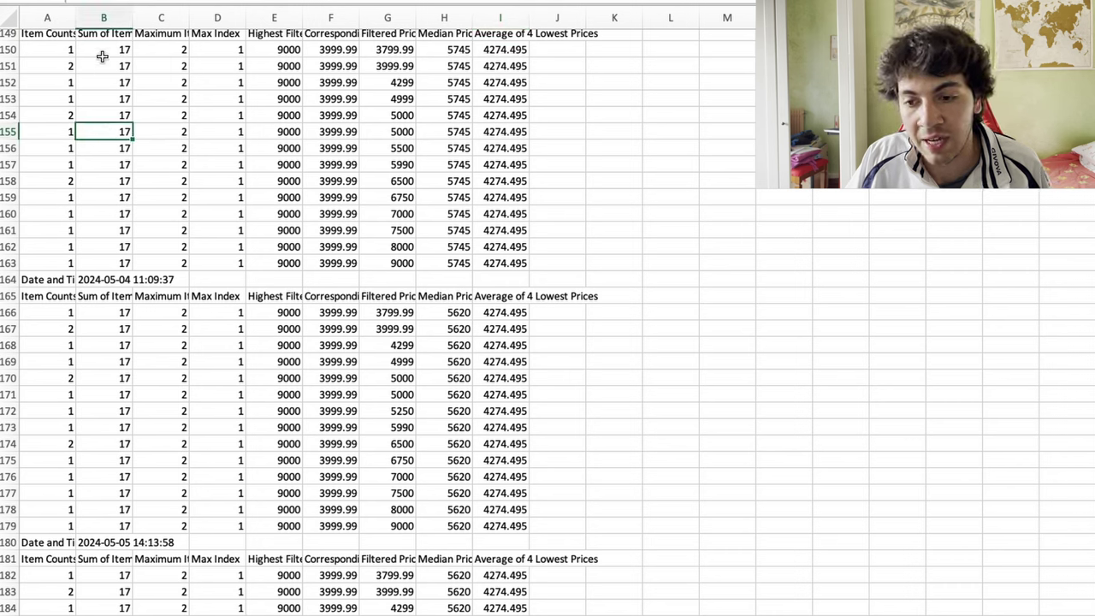
scroll(265, 208, up, 1)
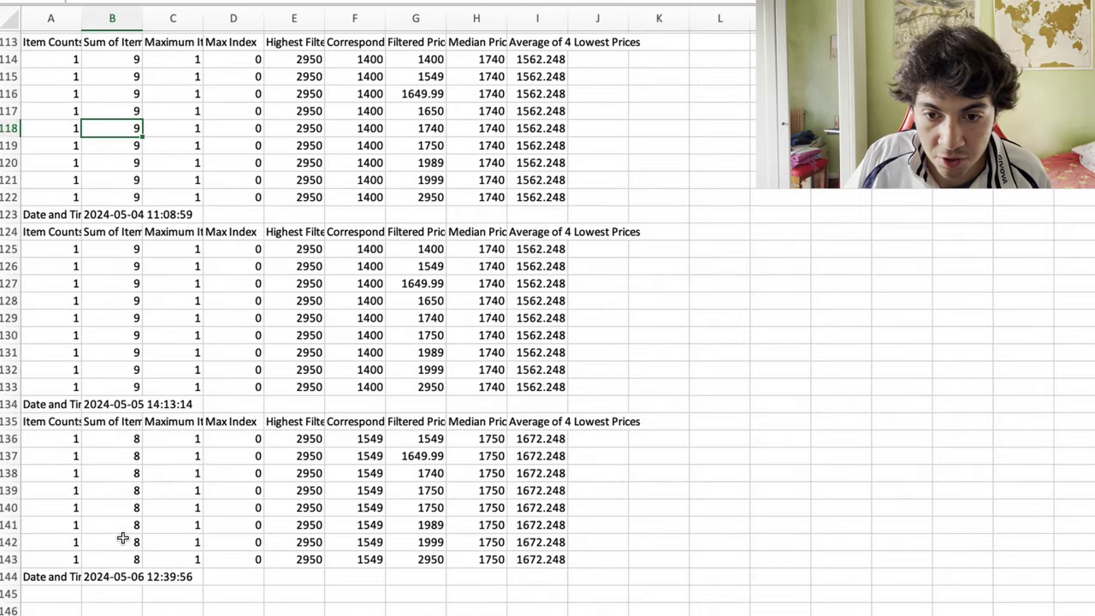
ctrl+scroll(579, 447, up, 2)
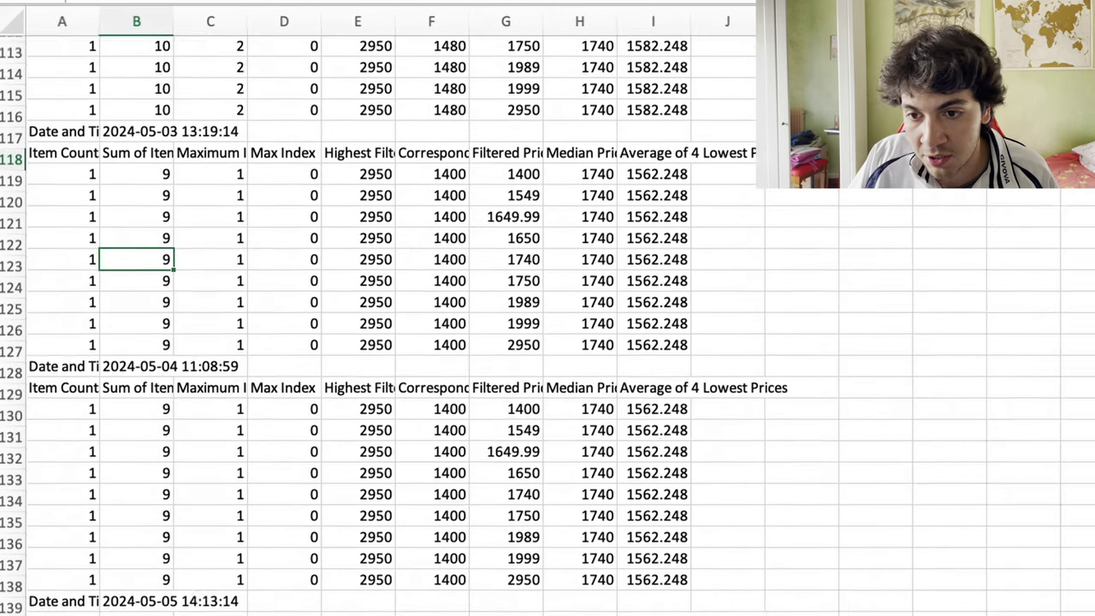
scroll(579, 447, down, 3)
click(511, 346)
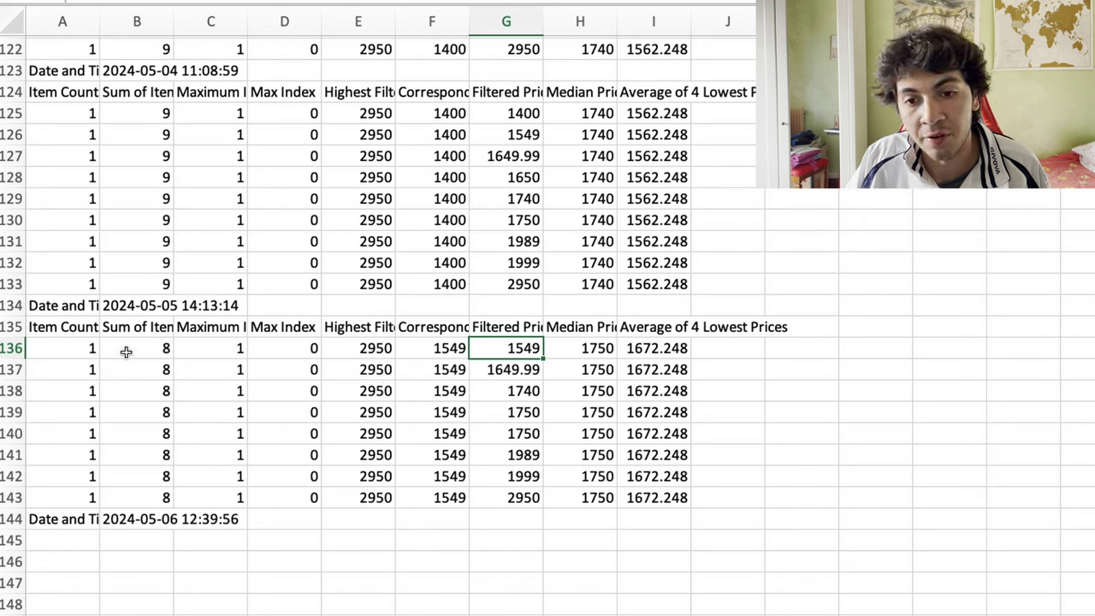
mouse_move(127, 351)
mouse_down()
mouse_move(133, 525)
mouse_move(139, 361)
mouse_up()
click(136, 541)
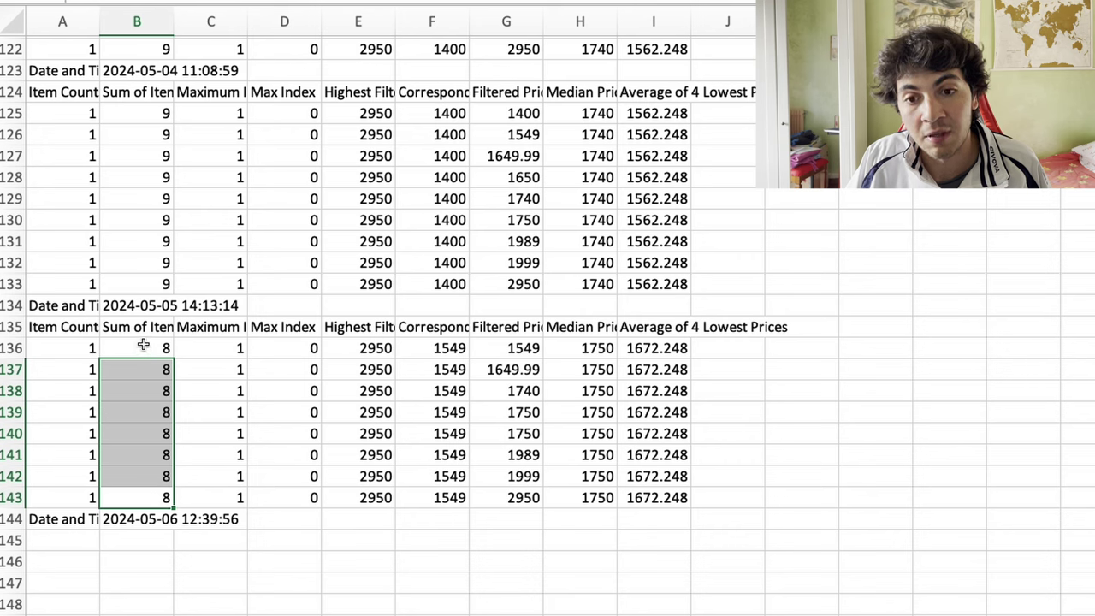